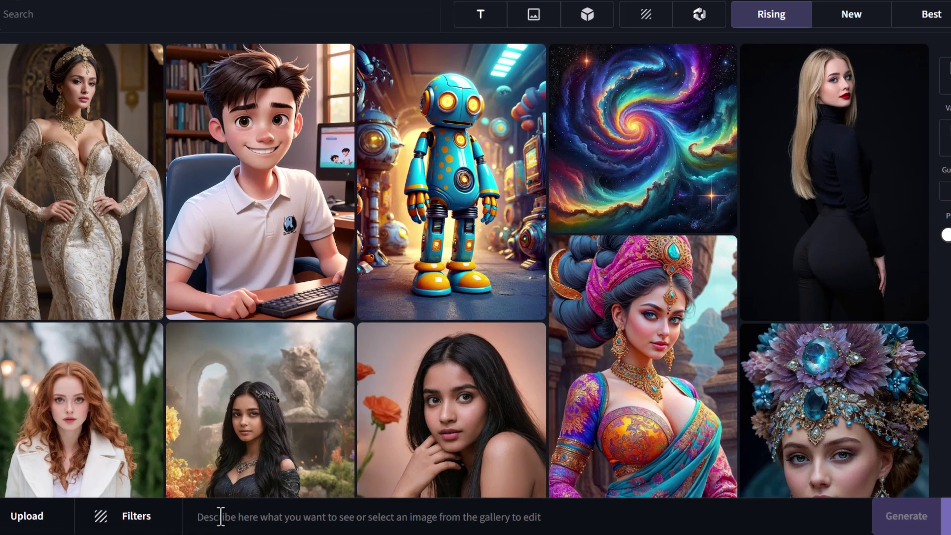
Enter the image prompt "A professional portrait of a lion, dressed in a business suit looking sharp."
{"action": "left_click", "coordinate": [308, 521]}
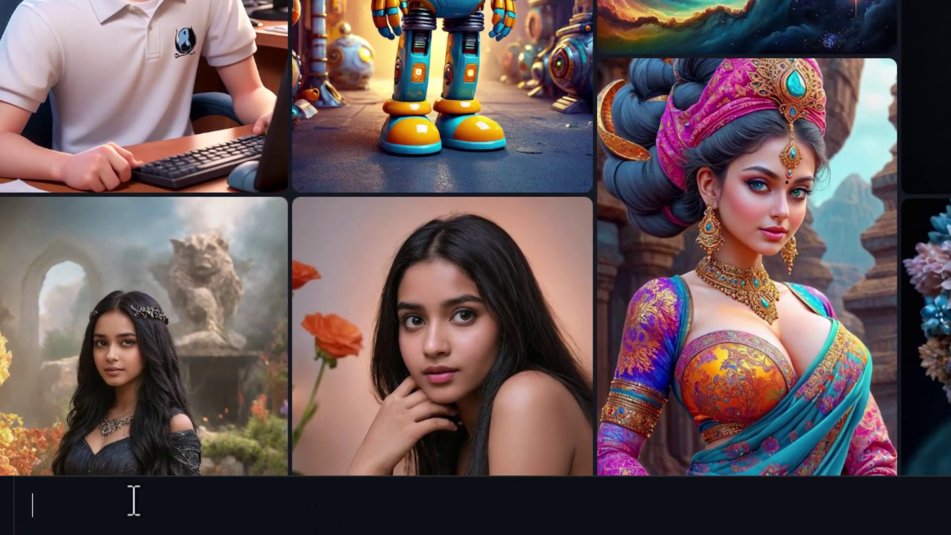
{"action": "type", "text": "A professional portrait of a lion, dressed in a business suit looking sharp."}
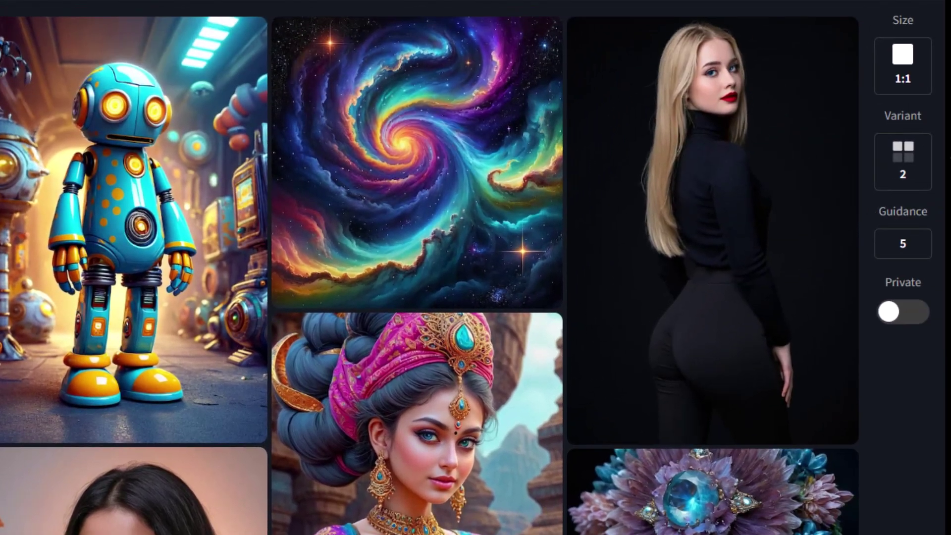
Configure the generation for 3 variations, a 2:3 aspect ratio and a prompt guidance of 5.5
{"action": "left_click", "coordinate": [917, 79]}
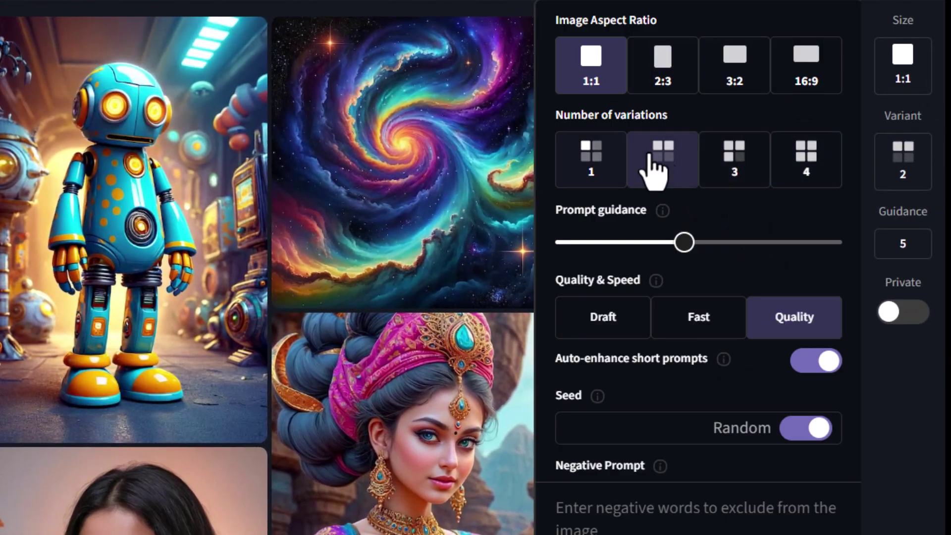
{"action": "left_click", "coordinate": [728, 154]}
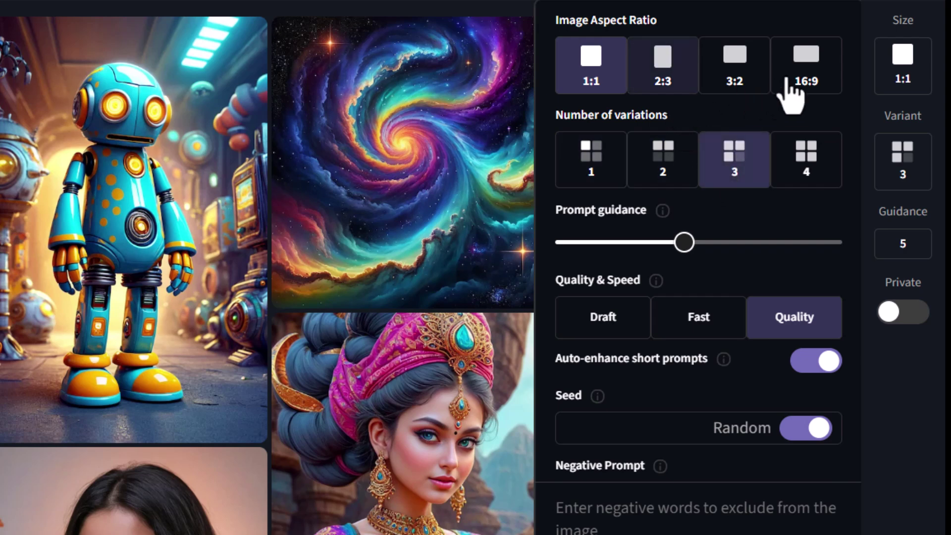
{"action": "left_click", "coordinate": [656, 64]}
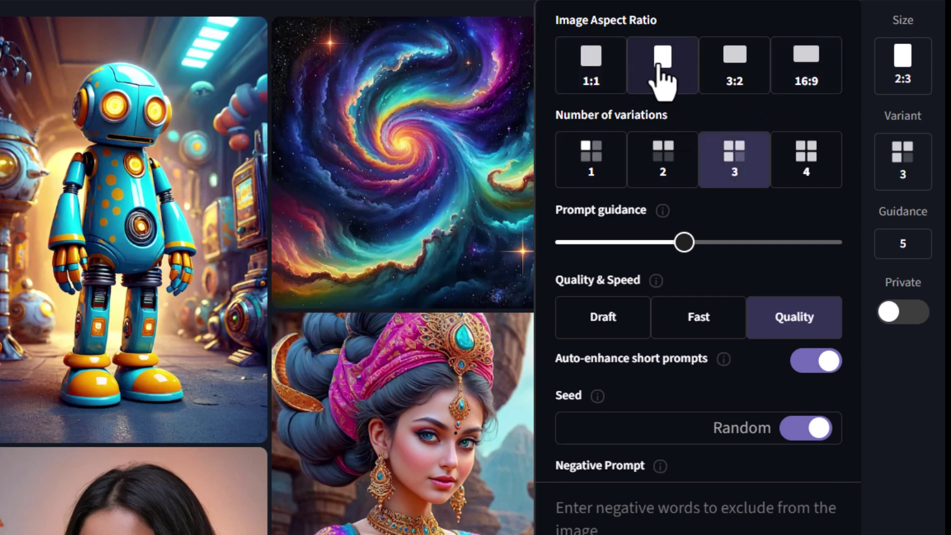
{"action": "mouse_move", "coordinate": [664, 218]}
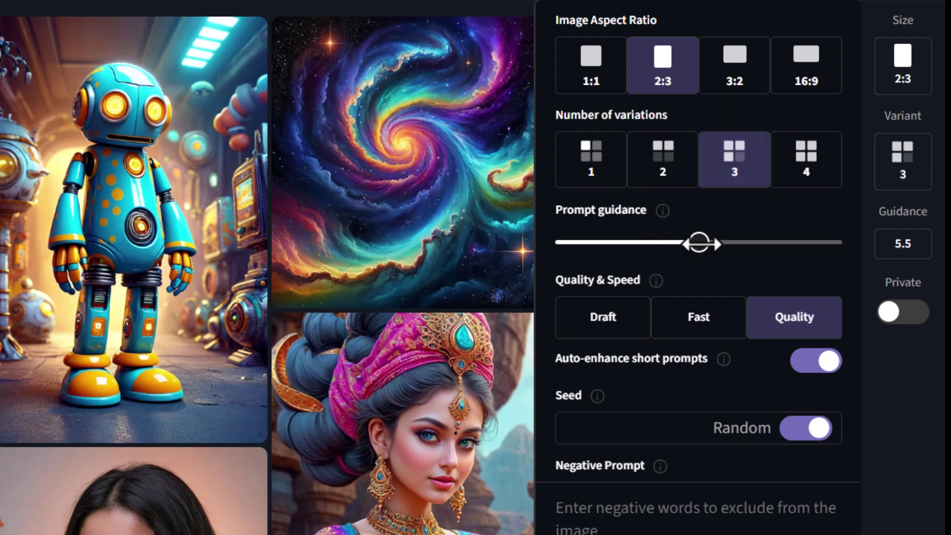
{"action": "mouse_move", "coordinate": [699, 243]}
{"action": "left_mouse_down"}
{"action": "mouse_move", "coordinate": [575, 241]}
{"action": "mouse_move", "coordinate": [684, 243]}
{"action": "left_mouse_up"}
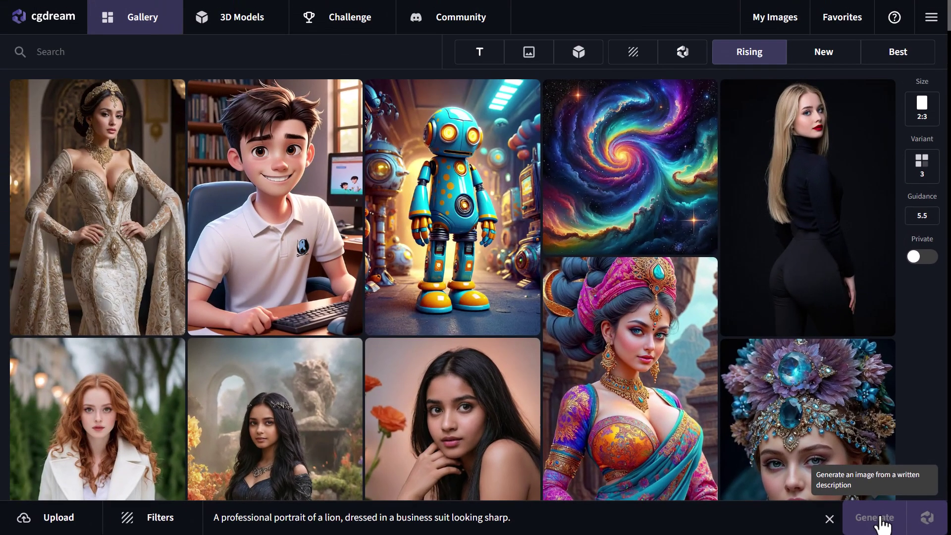
Generate the lion portraits from the prompt, generate a second set with AI enhancement, and compare both sets
{"action": "left_click", "coordinate": [833, 513]}
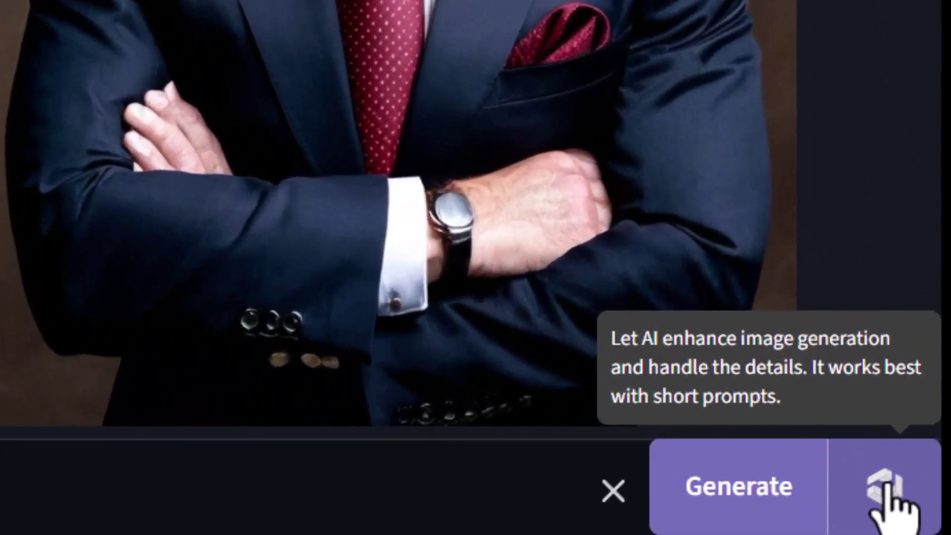
{"action": "left_click", "coordinate": [885, 486]}
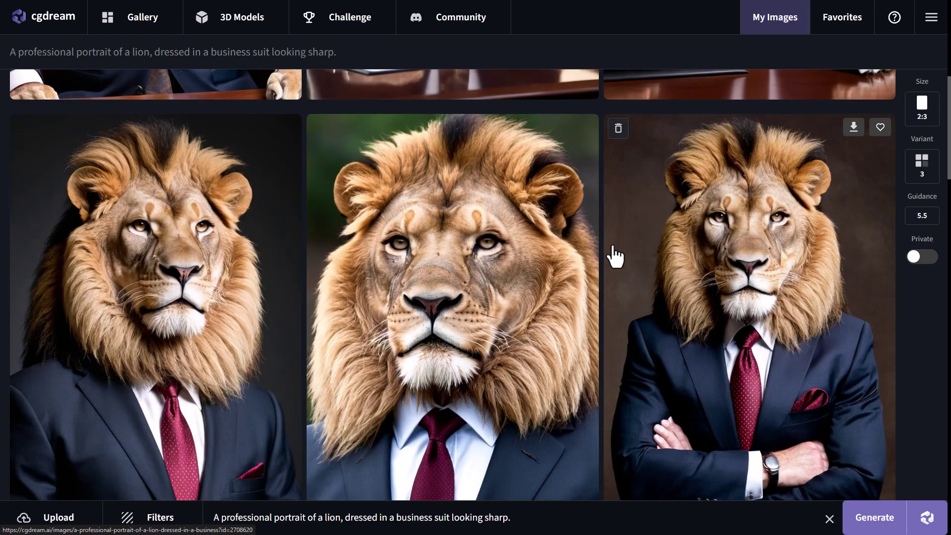
{"action": "scroll", "coordinate": [609, 255], "scroll_direction": "down", "scroll_amount": 2}
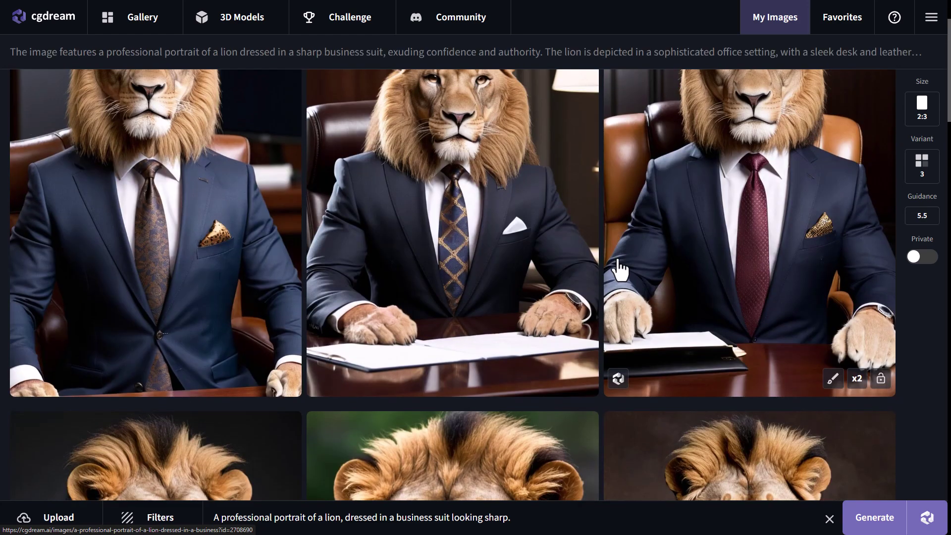
{"action": "scroll", "coordinate": [620, 270], "scroll_direction": "up", "scroll_amount": 2}
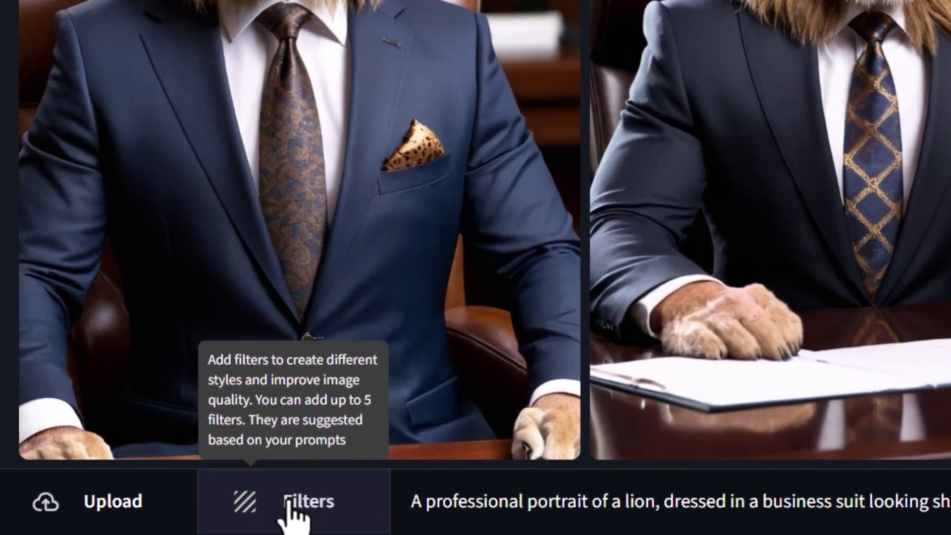
Browse the recommended filters, apply Material Glossy and generate new lion portraits with it
{"action": "left_click", "coordinate": [287, 503]}
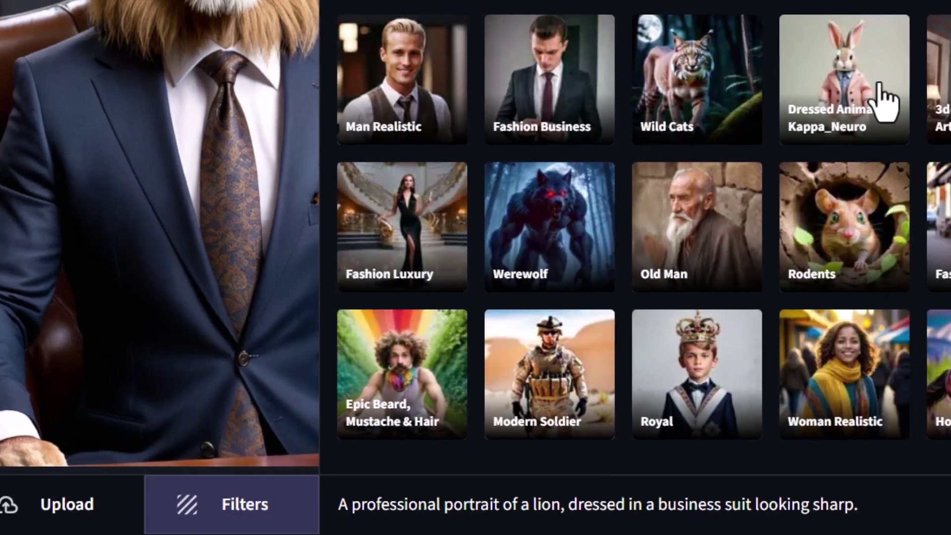
{"action": "scroll", "coordinate": [193, 341], "scroll_direction": "down", "scroll_amount": 6}
{"action": "scroll", "coordinate": [197, 342], "scroll_direction": "down", "scroll_amount": 10}
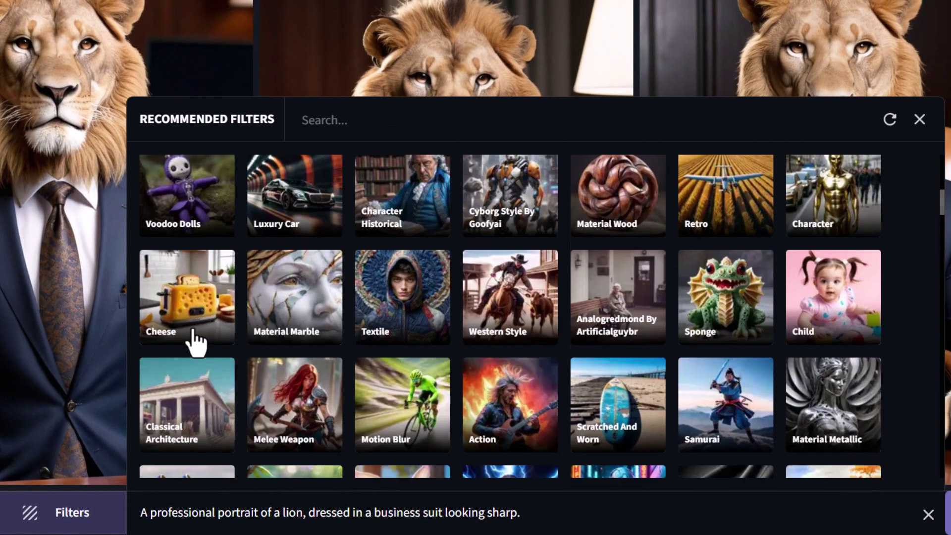
{"action": "scroll", "coordinate": [197, 342], "scroll_direction": "down", "scroll_amount": 10}
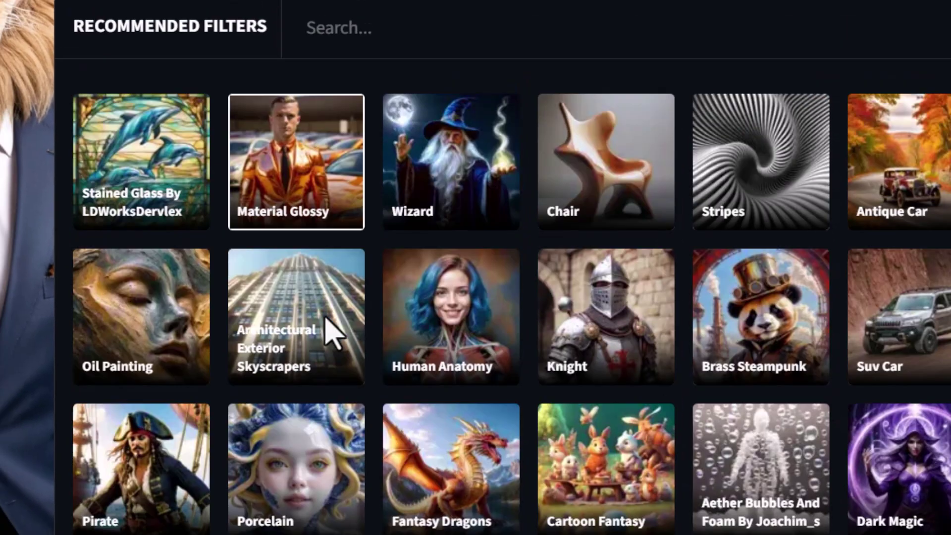
{"action": "scroll", "coordinate": [342, 357], "scroll_direction": "down", "scroll_amount": 3}
{"action": "scroll", "coordinate": [353, 379], "scroll_direction": "down", "scroll_amount": 3}
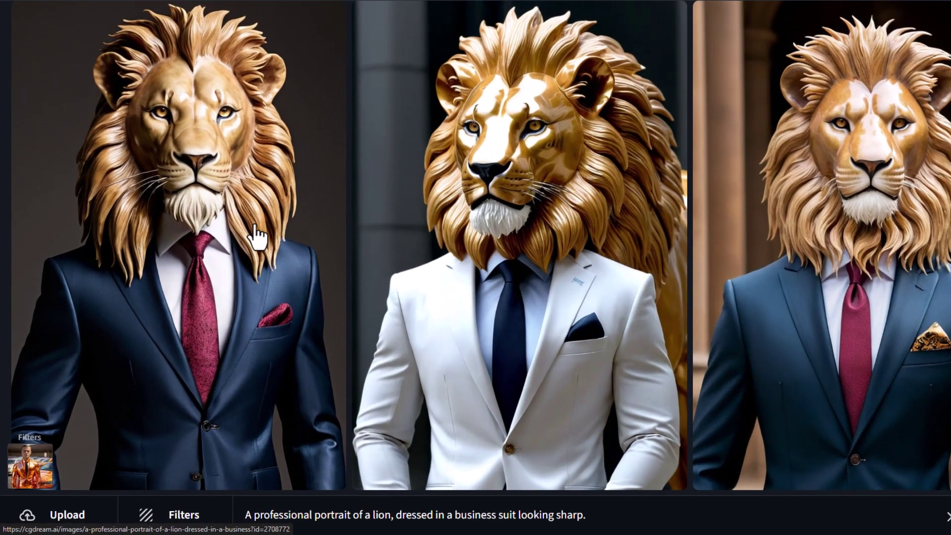
Replace the Material Glossy filter with the Character Historical and Cityscapes filters
{"action": "left_click", "coordinate": [27, 473]}
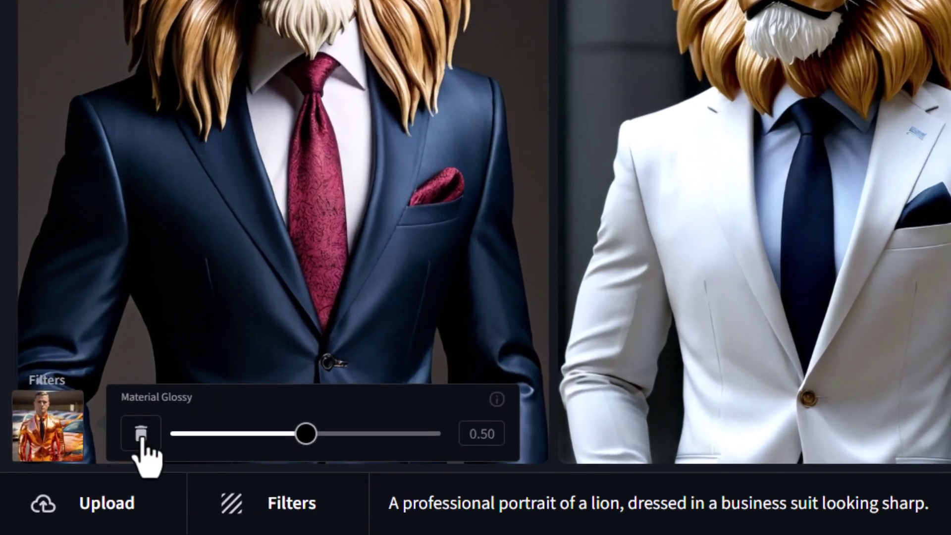
{"action": "left_click", "coordinate": [76, 482]}
{"action": "left_click", "coordinate": [251, 509]}
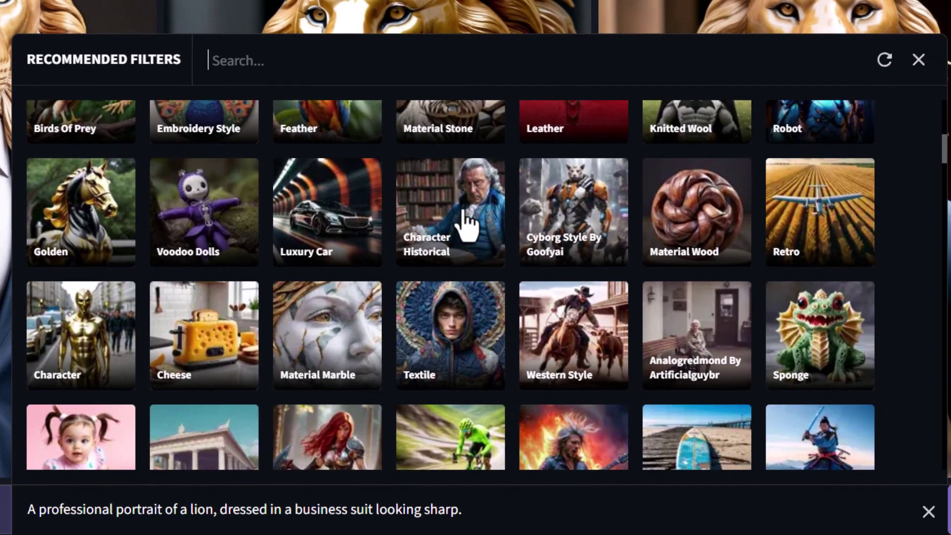
{"action": "left_click", "coordinate": [455, 206]}
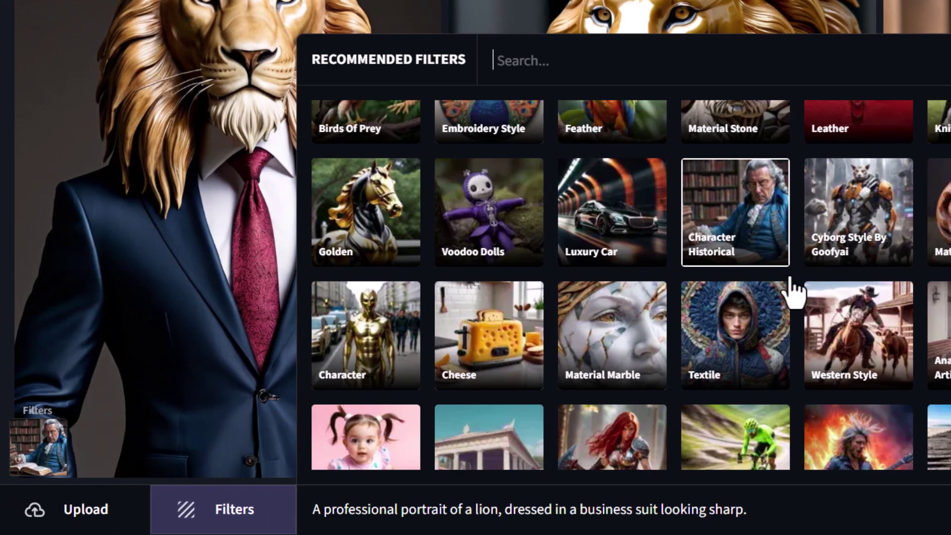
{"action": "scroll", "coordinate": [808, 293], "scroll_direction": "down", "scroll_amount": 5}
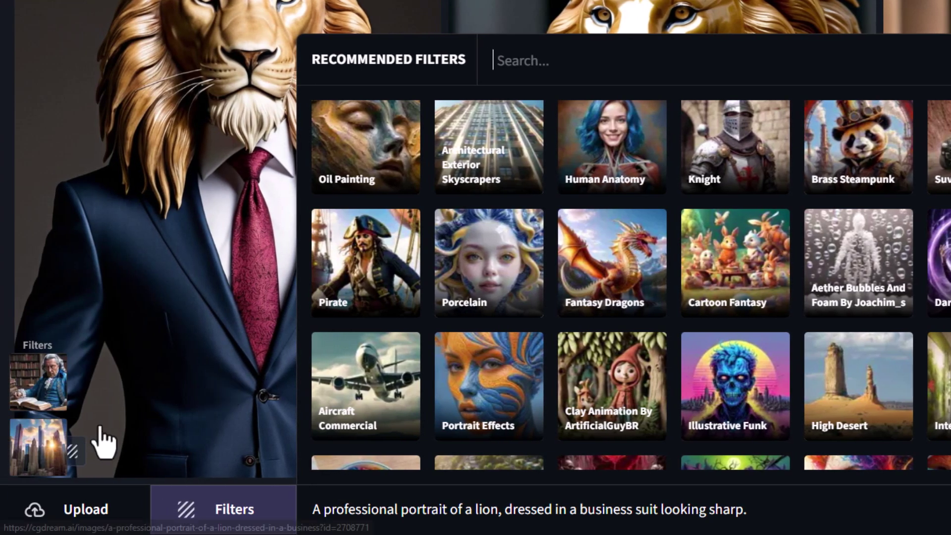
Lower the Cityscapes filter's strength to about 0.35 and generate lion images with both filters
{"action": "mouse_move", "coordinate": [54, 469]}
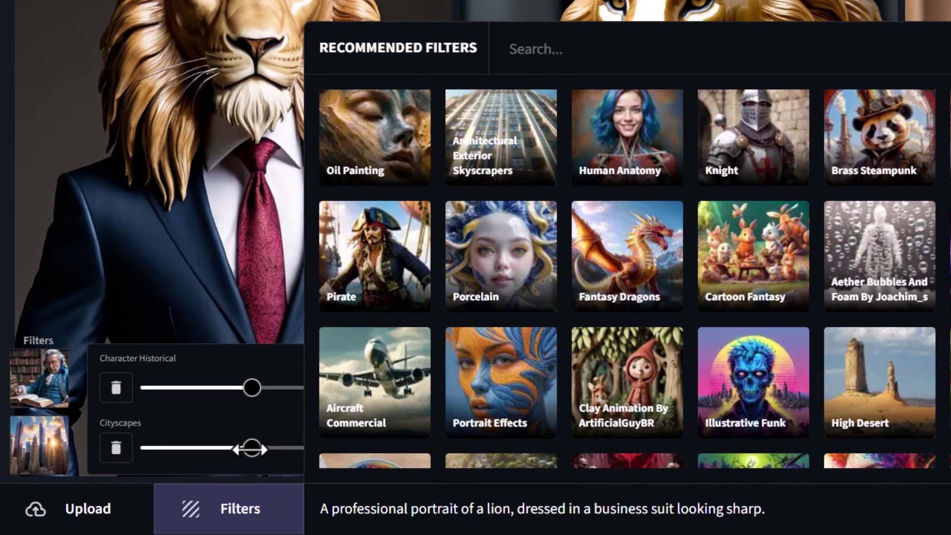
{"action": "left_click_drag", "start_coordinate": [246, 450], "coordinate": [213, 450]}
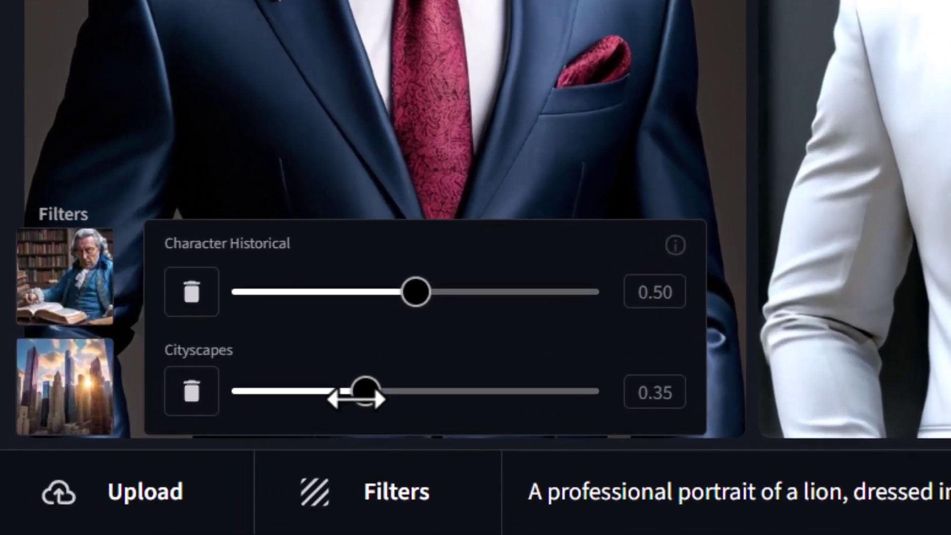
{"action": "left_click_drag", "start_coordinate": [356, 399], "coordinate": [347, 399]}
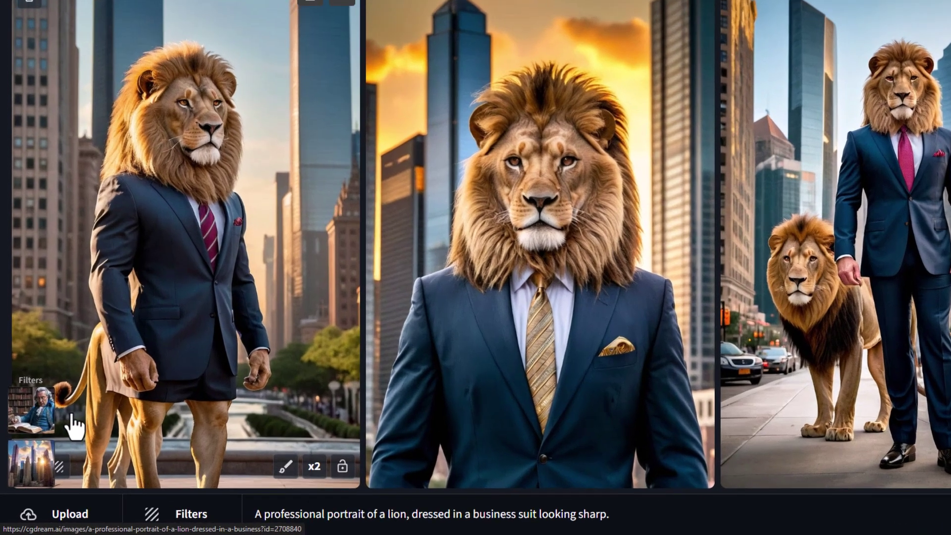
Raise the Character Historical filter's strength and reduce the Cityscapes filter's strength
{"action": "mouse_move", "coordinate": [31, 428]}
{"action": "left_click_drag", "start_coordinate": [314, 351], "coordinate": [379, 352]}
{"action": "left_click_drag", "start_coordinate": [267, 427], "coordinate": [218, 432]}
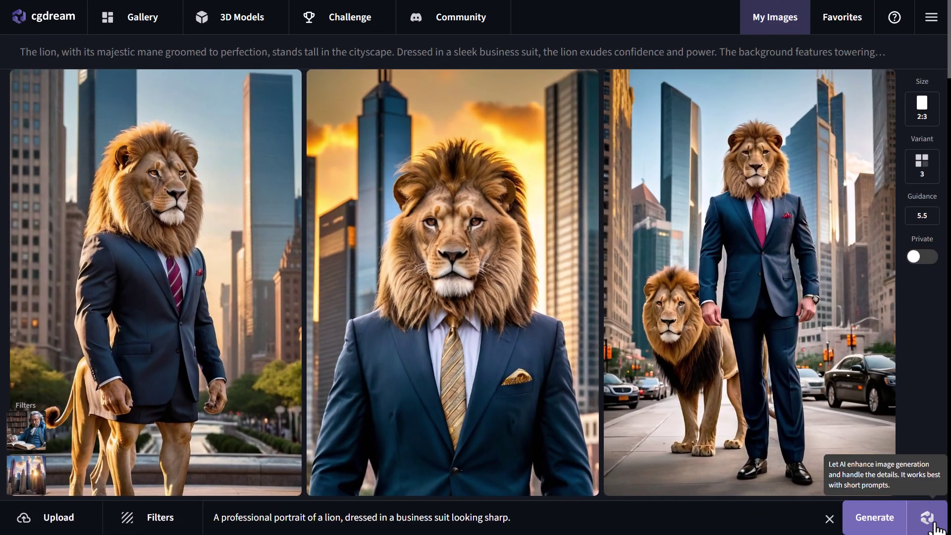
Generate AI-enhanced lion images with the adjusted filters and upscale the middle result x2
{"action": "left_click", "coordinate": [929, 518]}
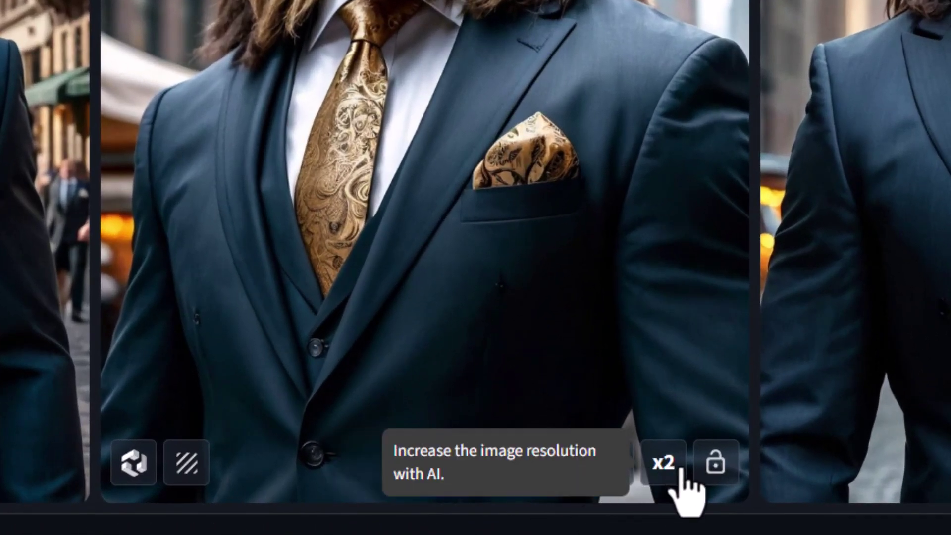
{"action": "left_click", "coordinate": [654, 469]}
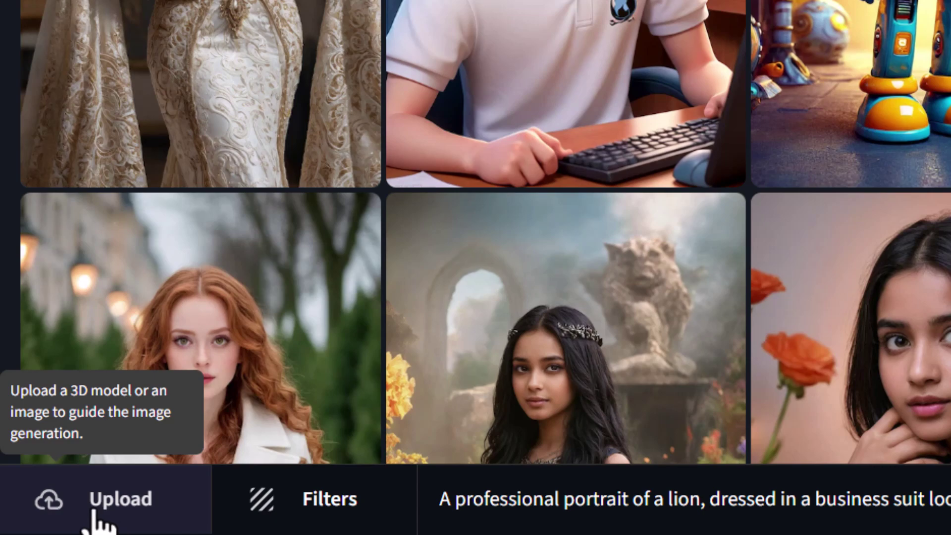
Upload the photo of the man in a blue conical hat and set the prompt to "A kung fu warrior with glowing eyes, fantasy elements and lightning"
{"action": "left_click", "coordinate": [95, 515]}
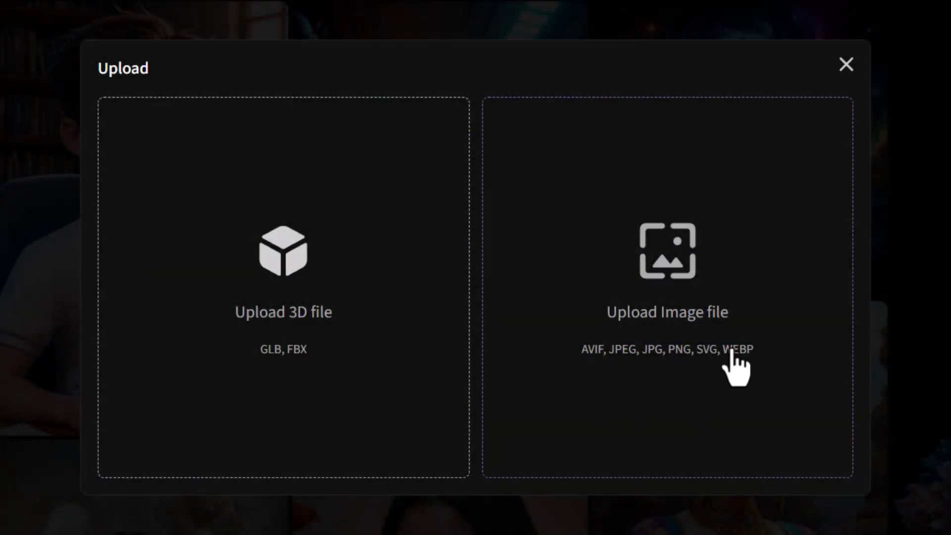
{"action": "left_click_drag", "start_coordinate": [525, 183], "coordinate": [676, 329]}
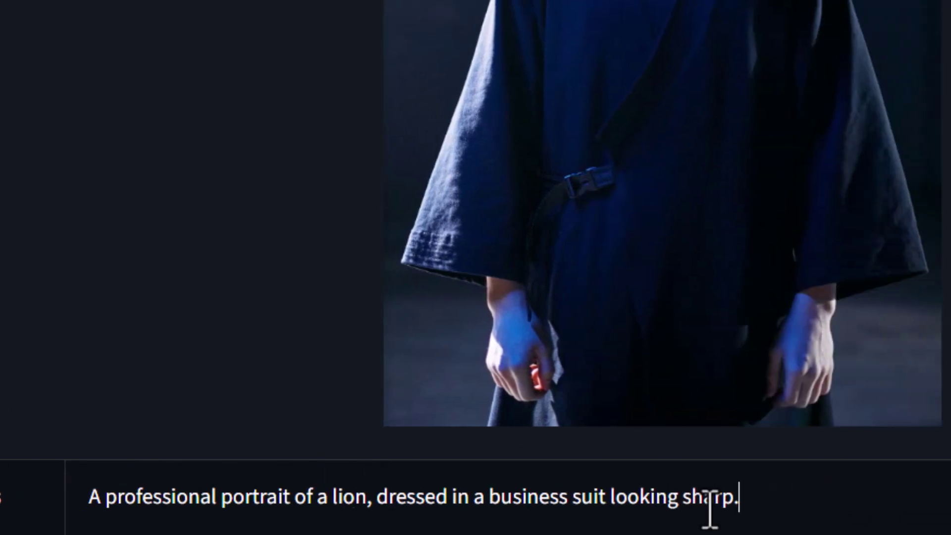
{"action": "left_click_drag", "start_coordinate": [712, 506], "coordinate": [24, 510]}
{"action": "type", "text": "A kung fu warrior with glowing eyes, fantasy elements and lightning"}
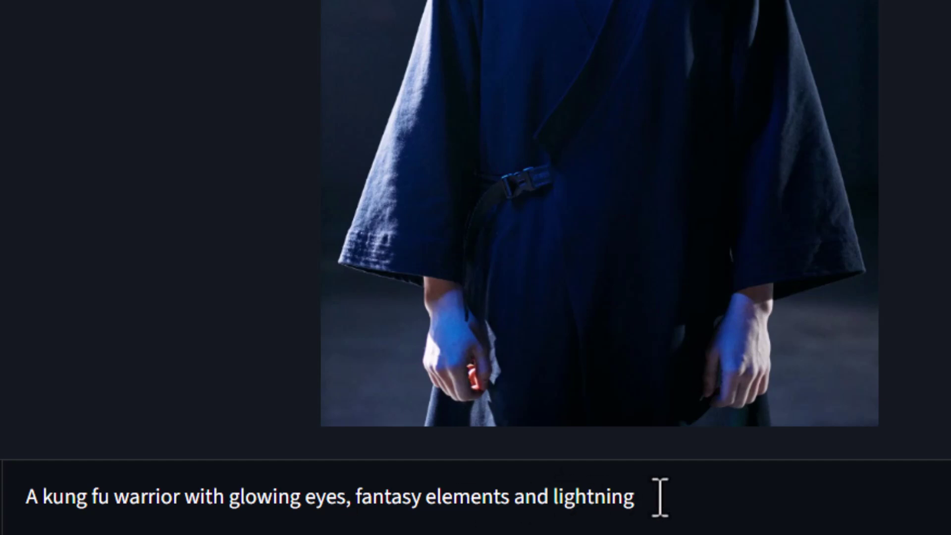
Add the Electrify filter to the warrior image and set its strength to 0.35
{"action": "left_click", "coordinate": [205, 517]}
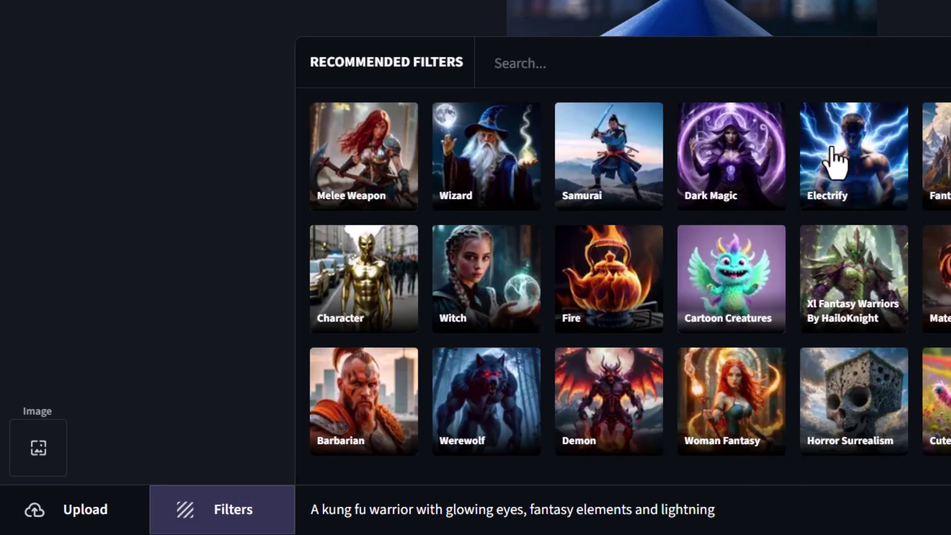
{"action": "left_click", "coordinate": [837, 156]}
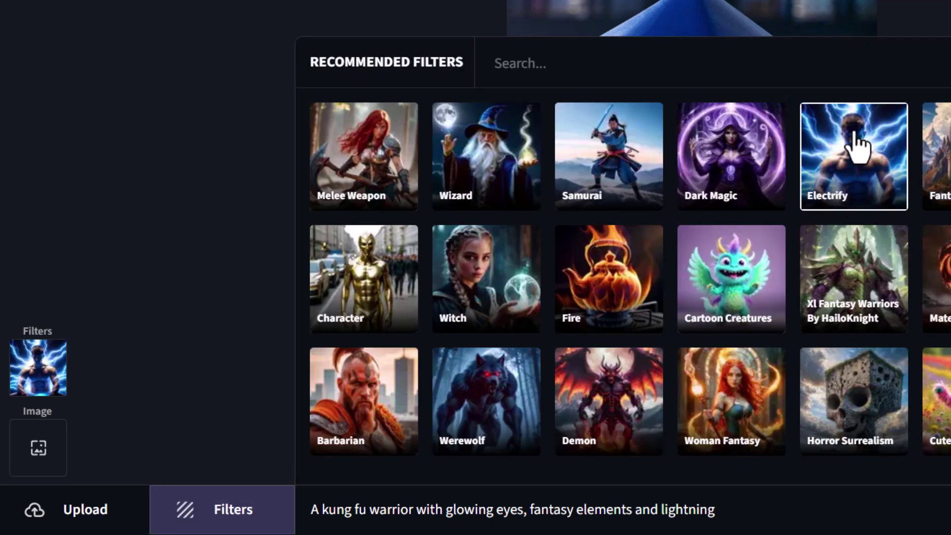
{"action": "mouse_move", "coordinate": [43, 374]}
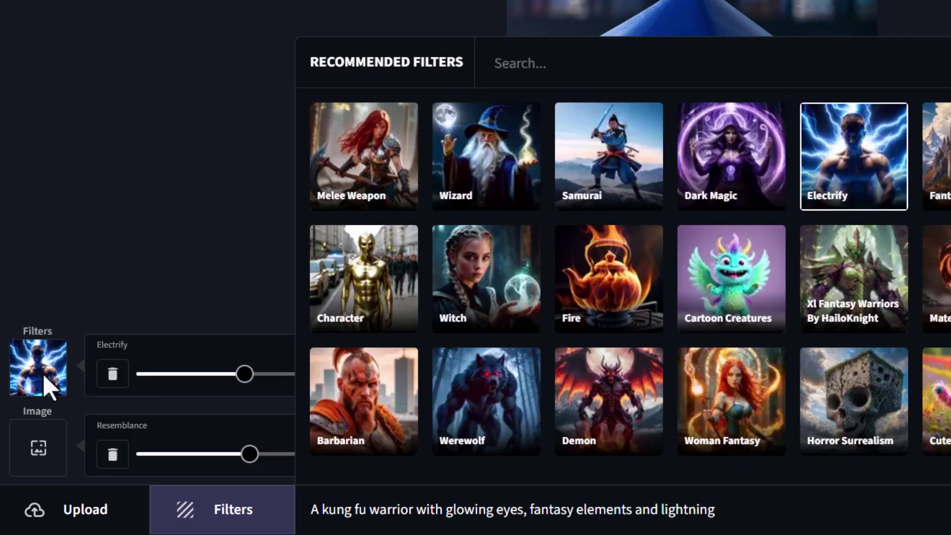
{"action": "left_click_drag", "start_coordinate": [245, 377], "coordinate": [214, 375]}
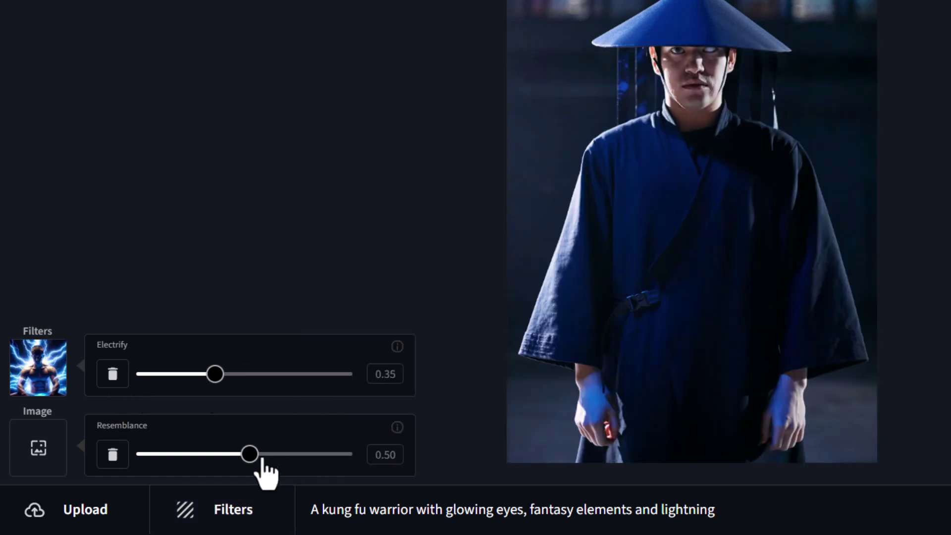
{"action": "mouse_move", "coordinate": [40, 452]}
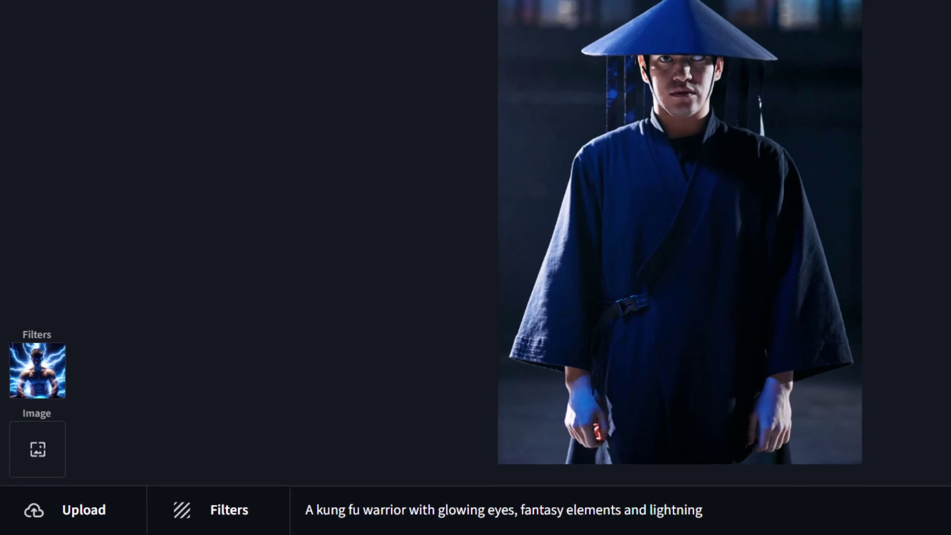
Generate warrior images from the uploaded photo and prompt, and open the third result at full size
{"action": "left_click", "coordinate": [879, 522]}
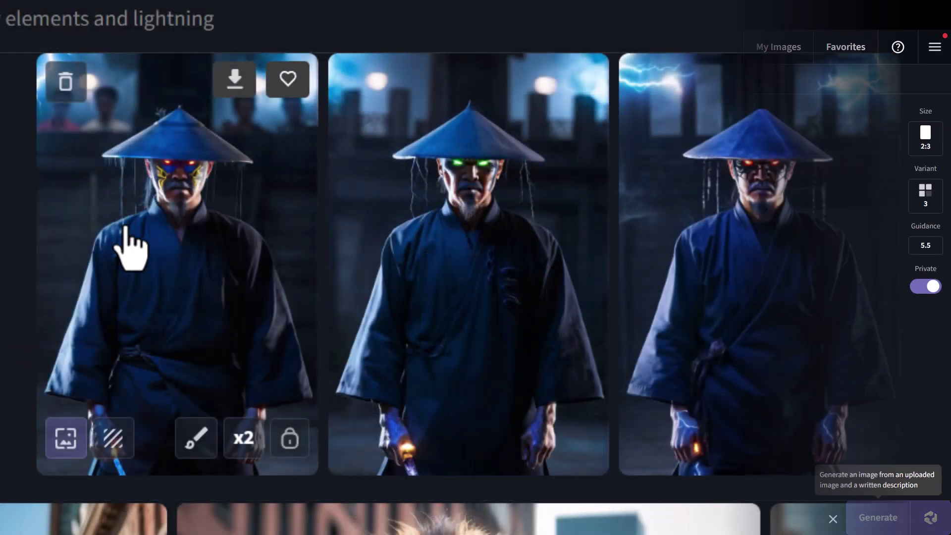
{"action": "left_click", "coordinate": [717, 272]}
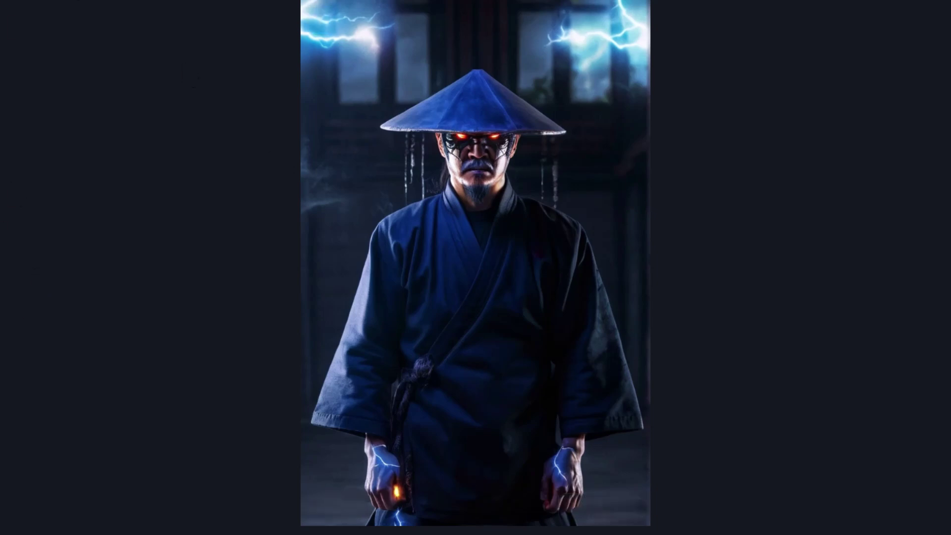
Search the filters for "fantasy", add the Dark Magic filter to the warrior image and lower its strength slightly
{"action": "left_click", "coordinate": [531, 240]}
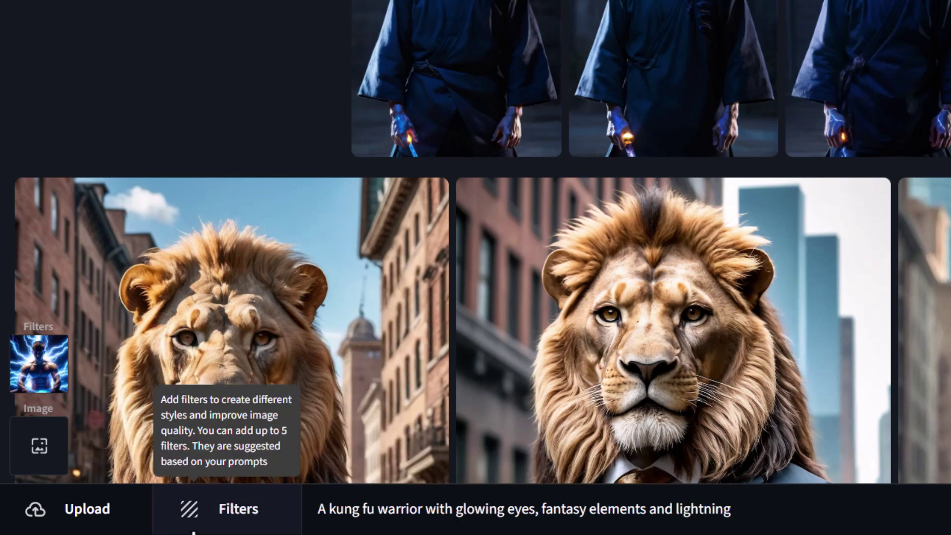
{"action": "left_click", "coordinate": [223, 530]}
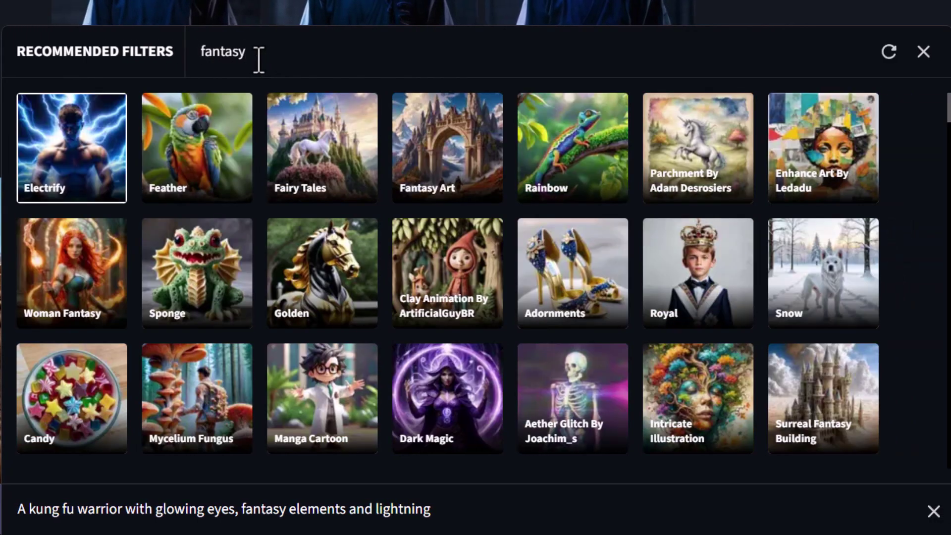
{"action": "scroll", "coordinate": [495, 251], "scroll_direction": "down", "scroll_amount": 1}
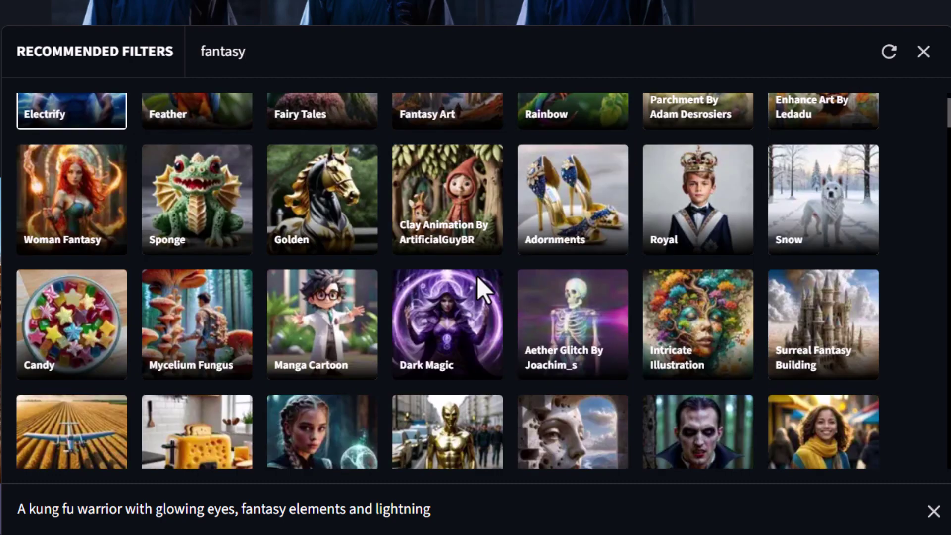
{"action": "left_click", "coordinate": [443, 328]}
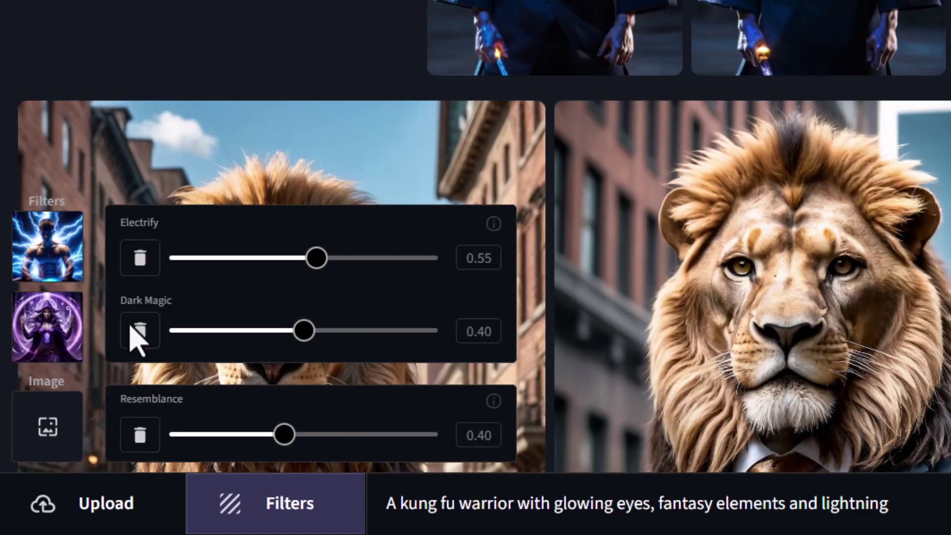
{"action": "left_click_drag", "start_coordinate": [304, 330], "coordinate": [281, 335]}
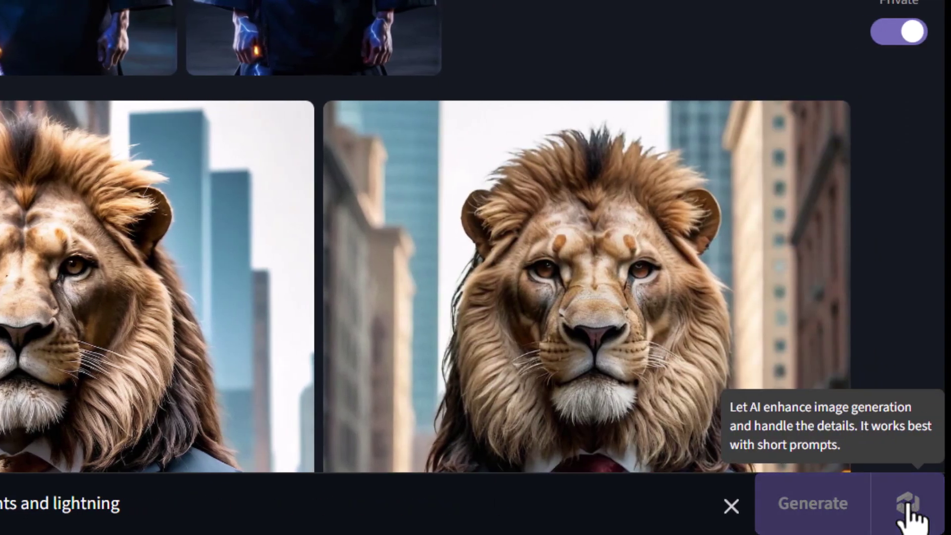
Generate AI-enhanced warrior images with the Electrify and Dark Magic filters and upscale the first result x2
{"action": "left_click", "coordinate": [909, 515]}
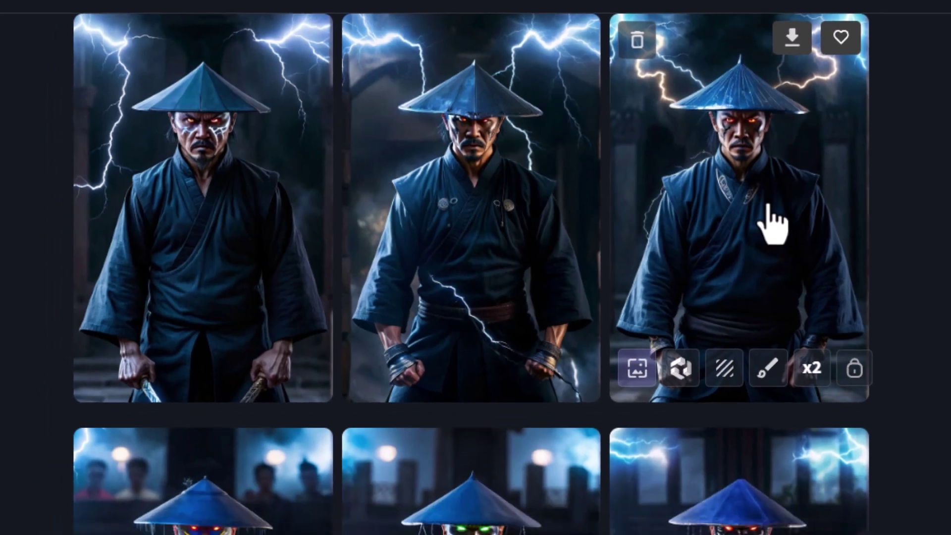
{"action": "left_click", "coordinate": [815, 251]}
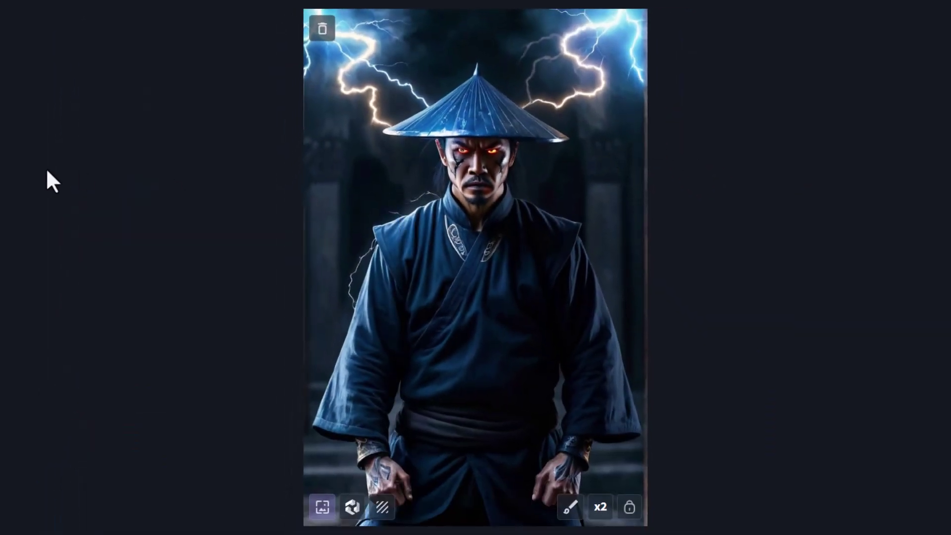
{"action": "key", "text": "Right"}
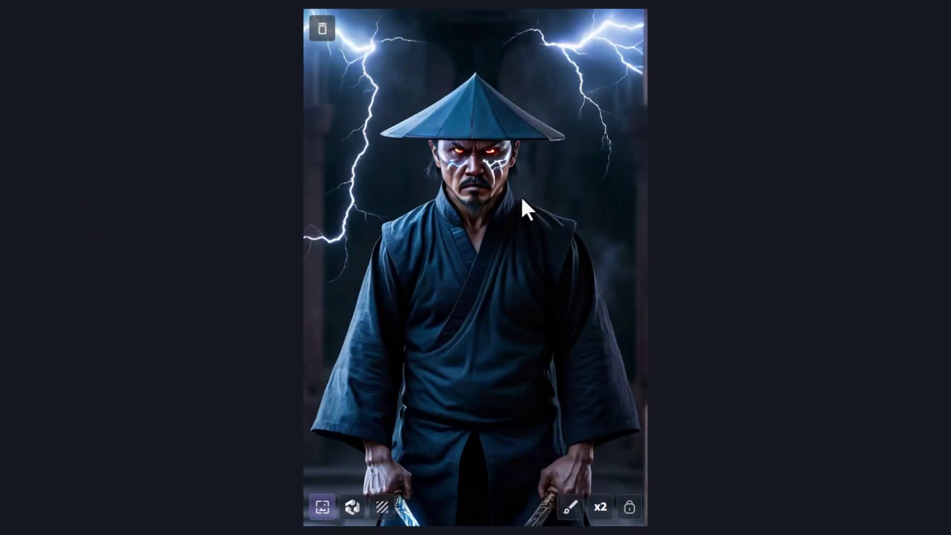
{"action": "left_click", "coordinate": [600, 508]}
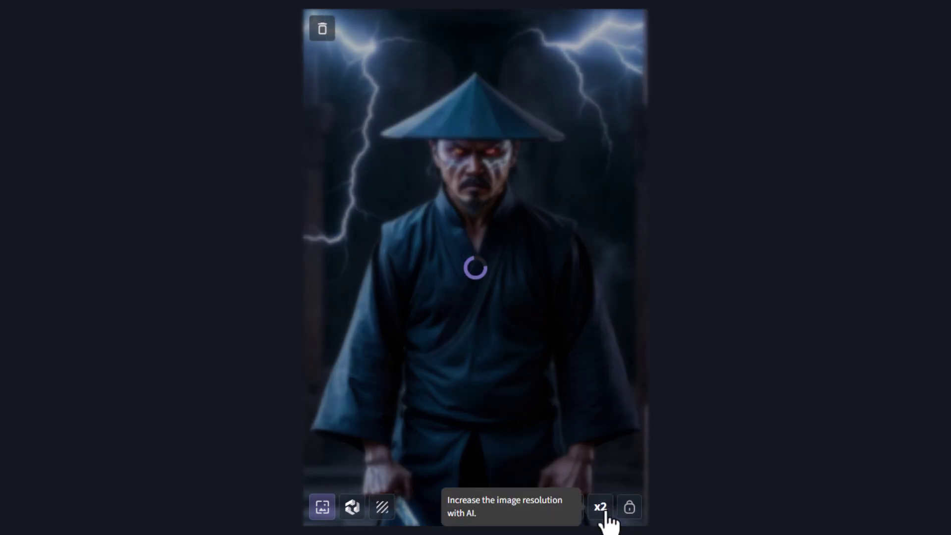
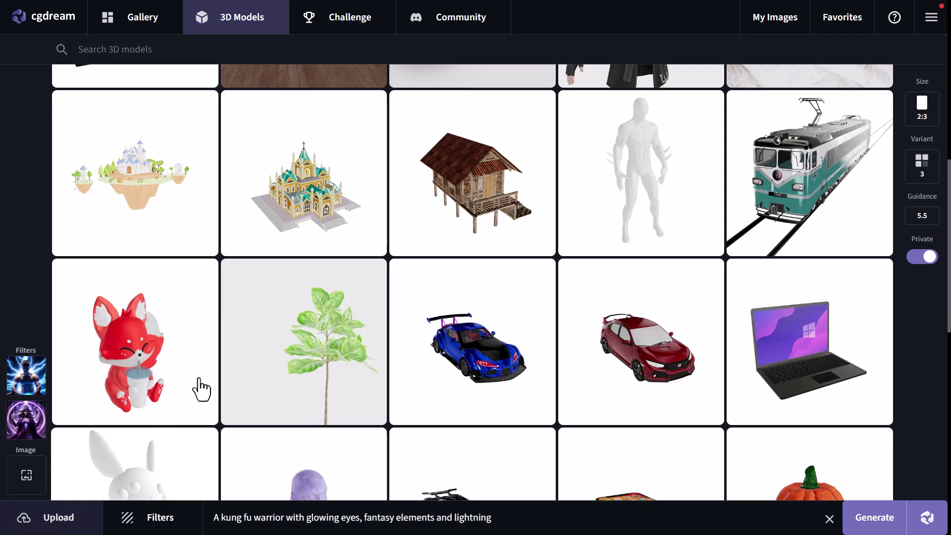
Browse the 3D model library and open the Textured Thanos head model
{"action": "scroll", "coordinate": [369, 270], "scroll_direction": "down", "scroll_amount": 4}
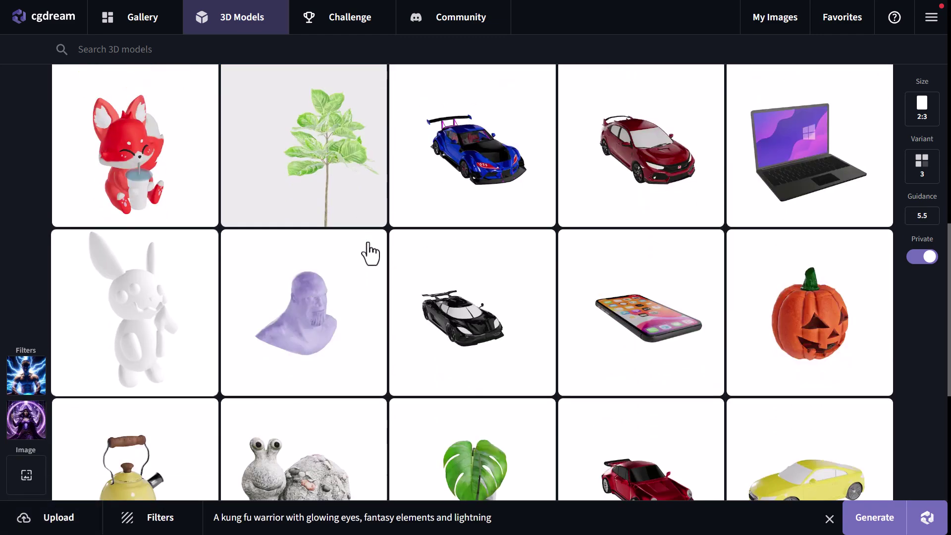
{"action": "scroll", "coordinate": [371, 255], "scroll_direction": "down", "scroll_amount": 10}
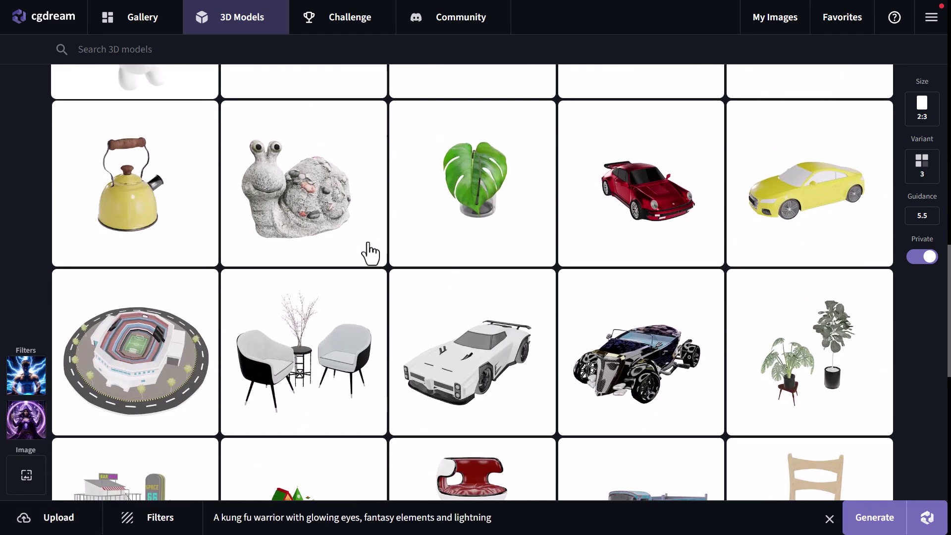
{"action": "scroll", "coordinate": [375, 256], "scroll_direction": "down", "scroll_amount": 4}
{"action": "scroll", "coordinate": [384, 312], "scroll_direction": "up", "scroll_amount": 14}
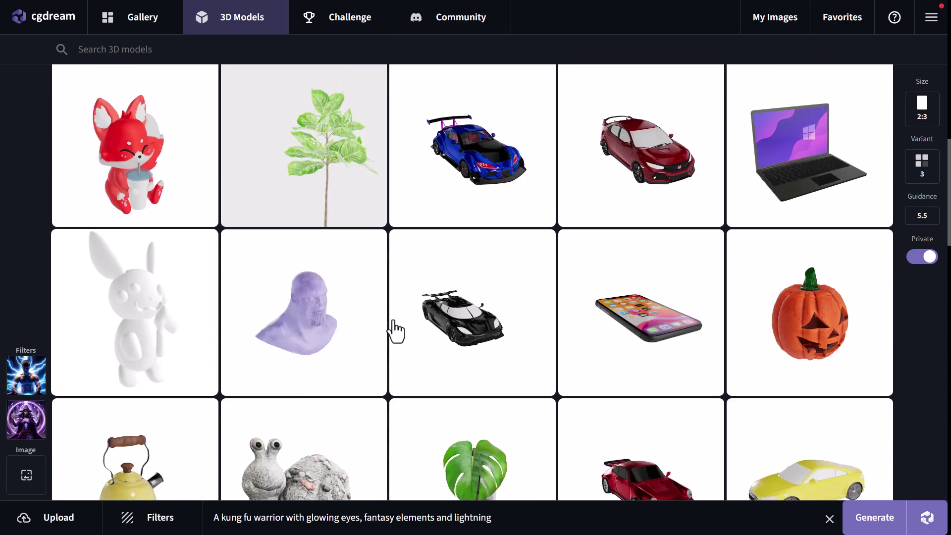
{"action": "left_click", "coordinate": [317, 308]}
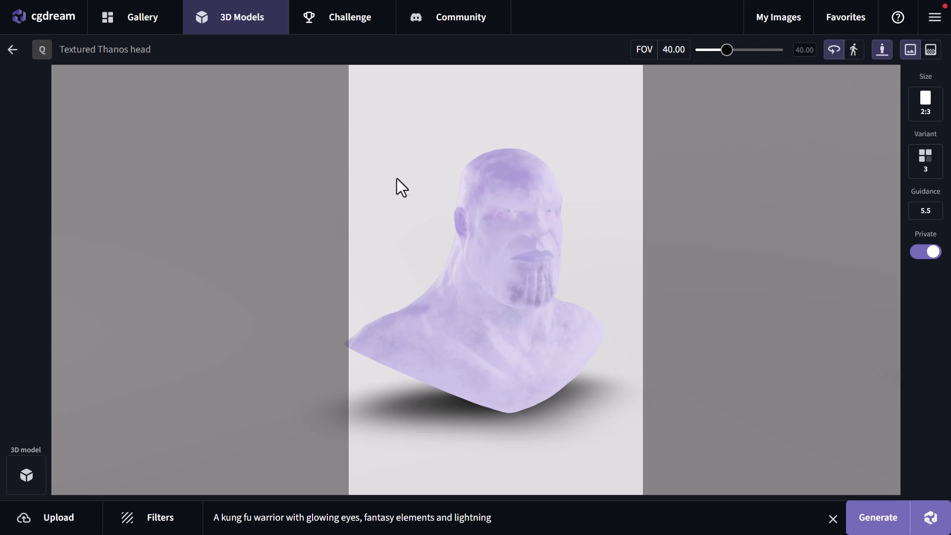
Orbit the Thanos head to a low front angle and set the field of view to 21.05
{"action": "left_click_drag", "start_coordinate": [522, 249], "coordinate": [478, 231]}
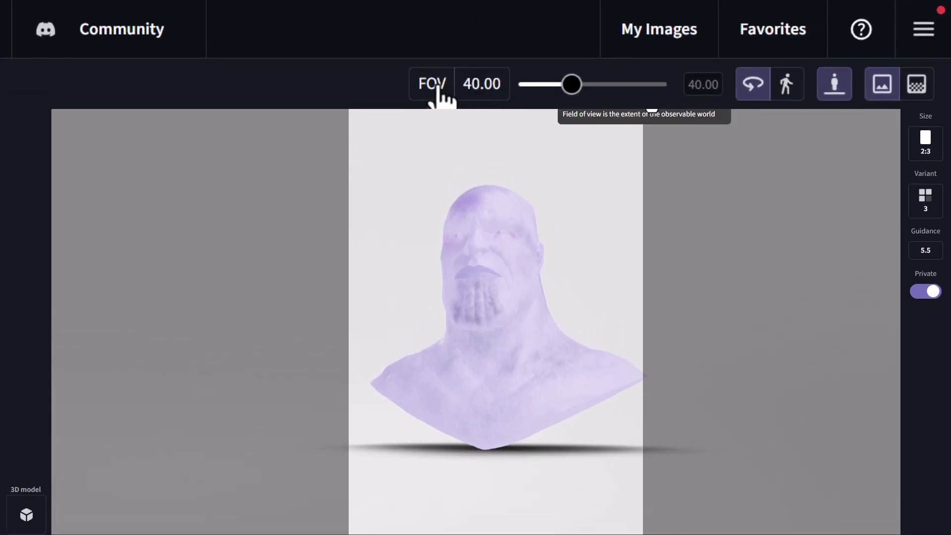
{"action": "left_click_drag", "start_coordinate": [578, 89], "coordinate": [544, 89]}
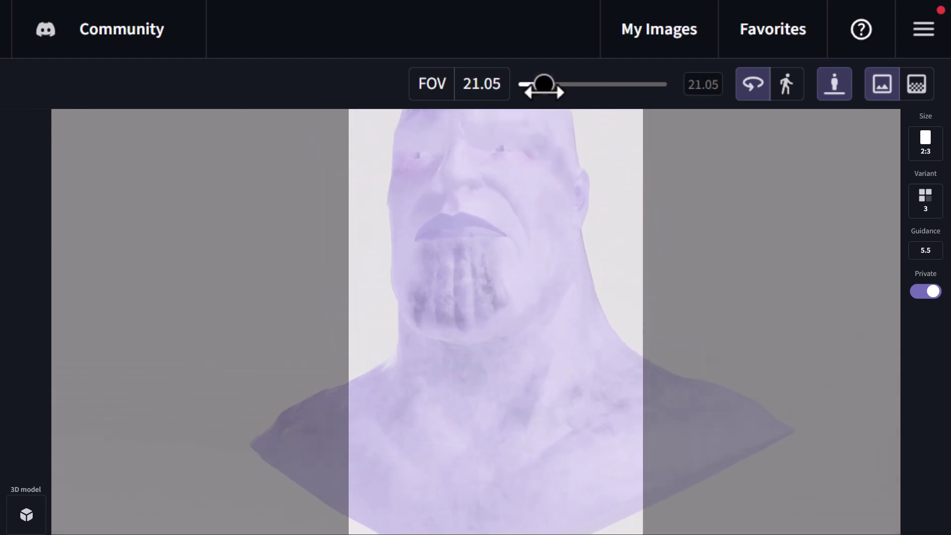
{"action": "mouse_move", "coordinate": [536, 197]}
{"action": "left_mouse_down"}
{"action": "mouse_move", "coordinate": [534, 218]}
{"action": "mouse_move", "coordinate": [536, 189]}
{"action": "left_mouse_up"}
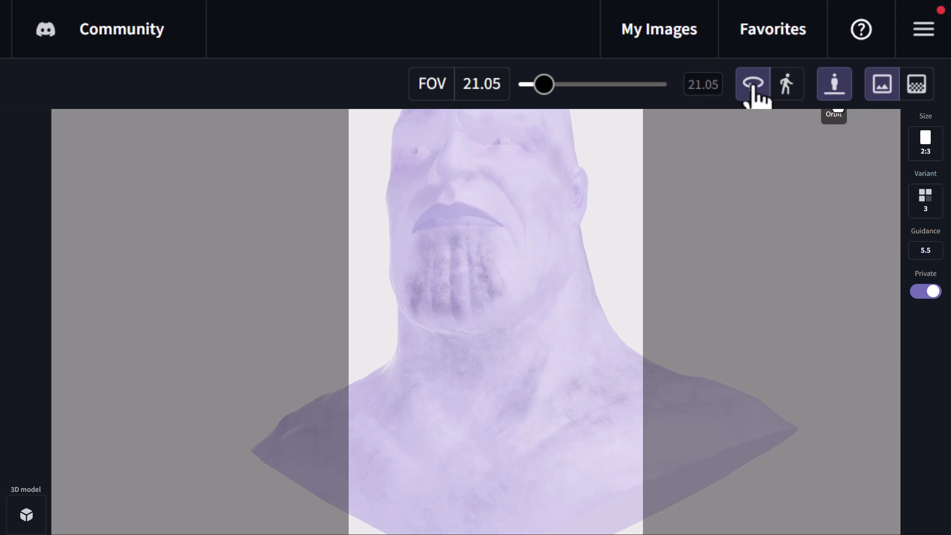
{"action": "mouse_move", "coordinate": [569, 228]}
{"action": "left_mouse_down"}
{"action": "mouse_move", "coordinate": [592, 230]}
{"action": "mouse_move", "coordinate": [556, 227]}
{"action": "left_mouse_up"}
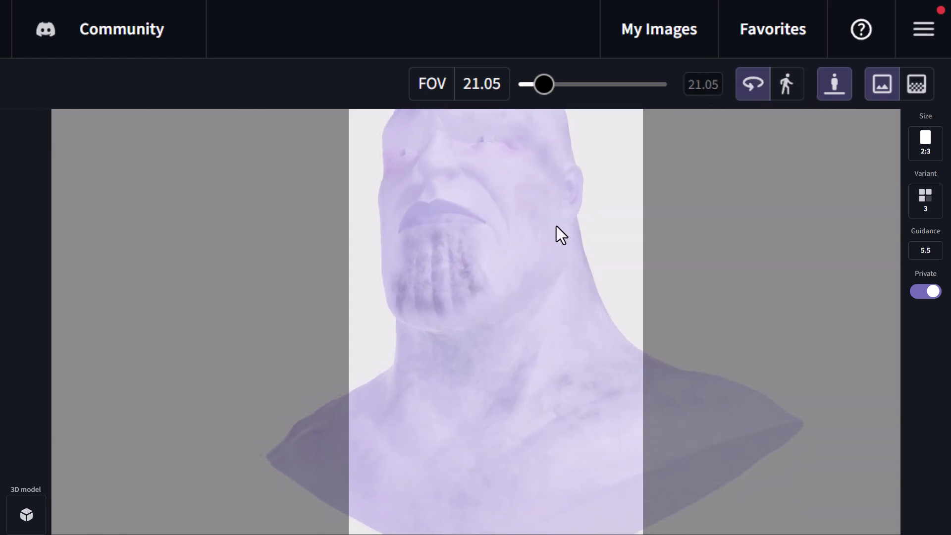
Switch the camera to walk mode and reframe it so the whole Thanos head fits inside the image area
{"action": "left_click", "coordinate": [787, 86]}
{"action": "mouse_move", "coordinate": [483, 168]}
{"action": "left_mouse_down"}
{"action": "mouse_move", "coordinate": [488, 192]}
{"action": "mouse_move", "coordinate": [480, 165]}
{"action": "left_mouse_up"}
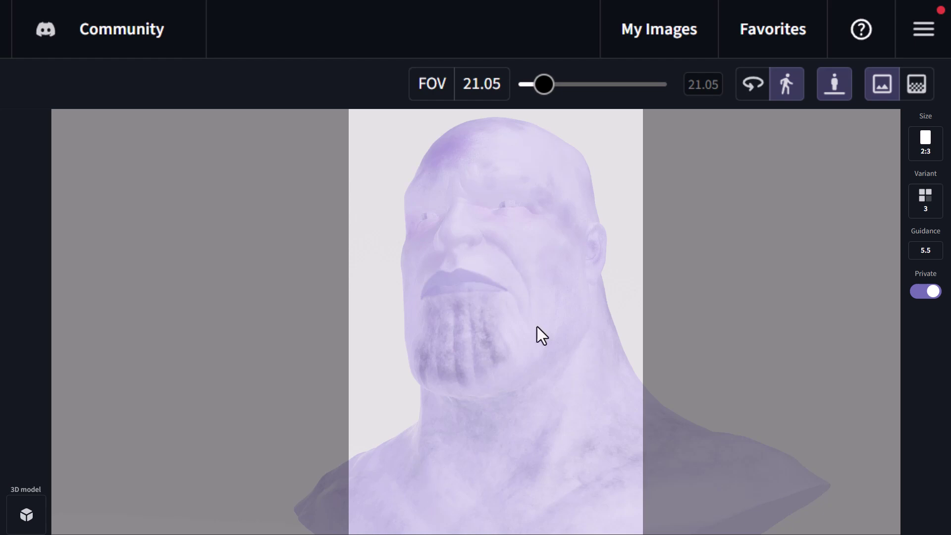
Try the scene with and without the ground, keep the ground on, and set the field of view to 22.25
{"action": "left_click", "coordinate": [827, 87]}
{"action": "left_click_drag", "start_coordinate": [543, 84], "coordinate": [566, 84]}
{"action": "left_click", "coordinate": [836, 87]}
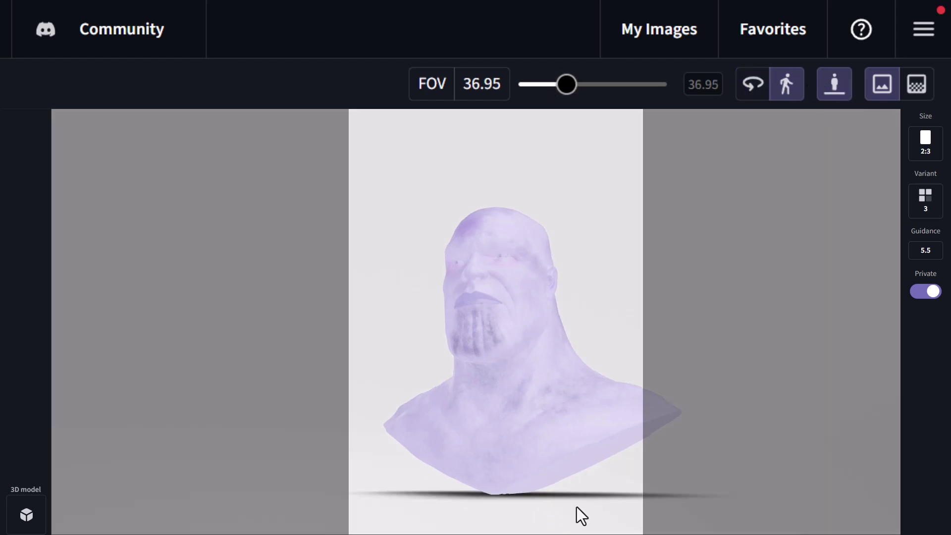
{"action": "left_click", "coordinate": [842, 82]}
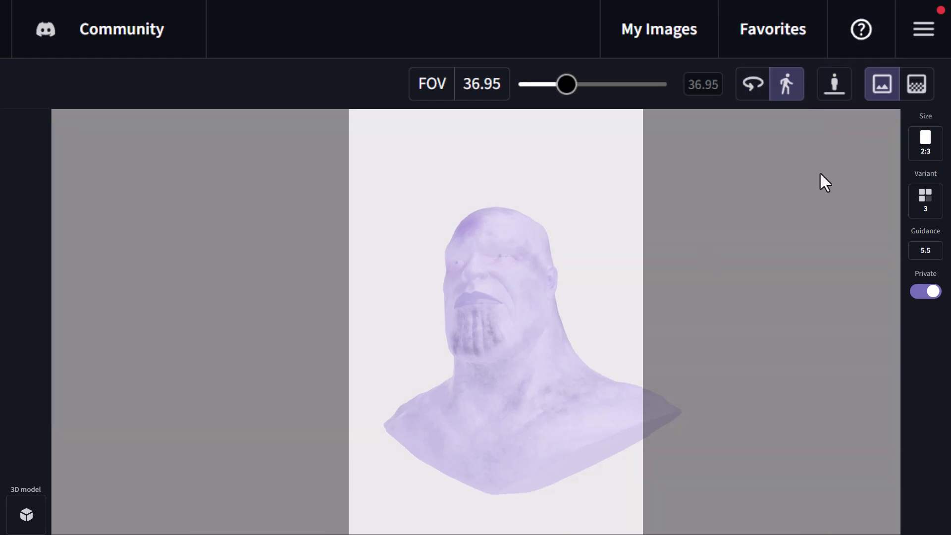
{"action": "left_click_drag", "start_coordinate": [566, 84], "coordinate": [546, 85]}
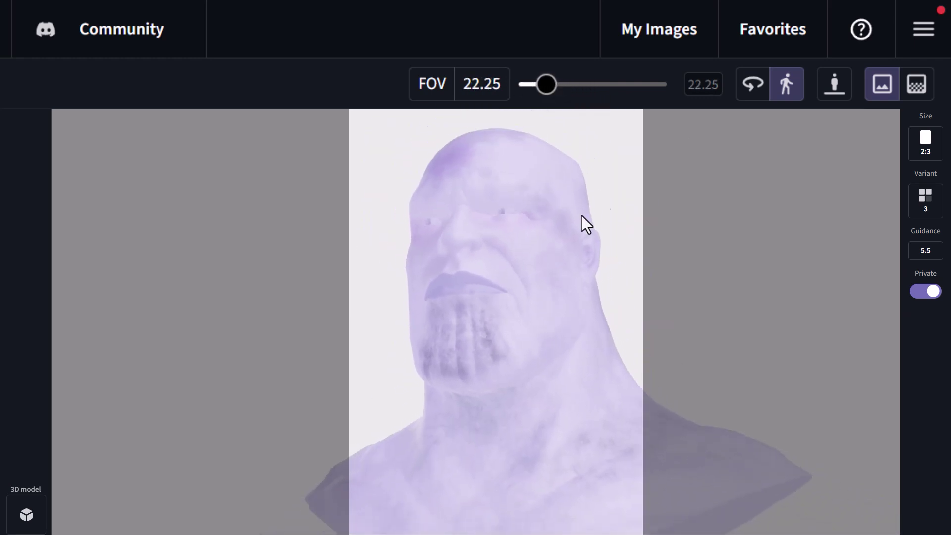
{"action": "left_click", "coordinate": [834, 84]}
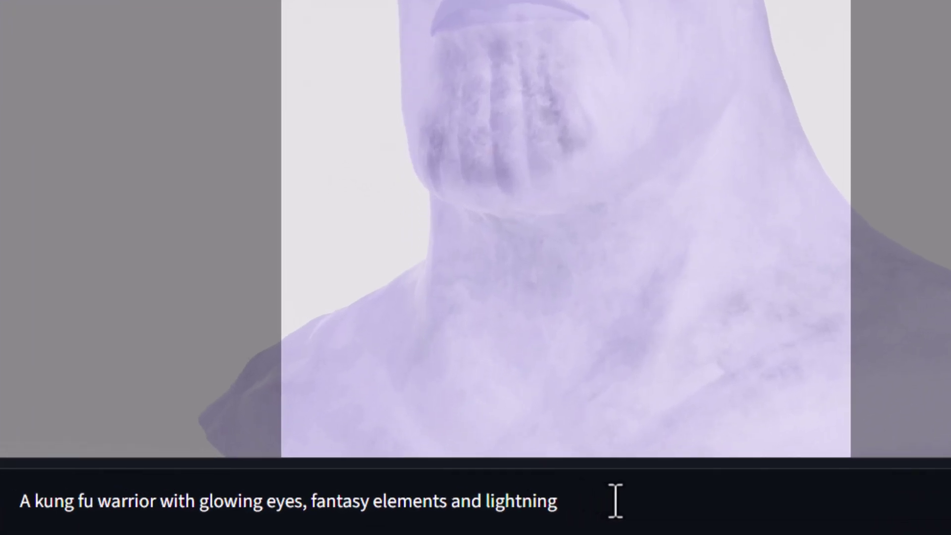
Generate images from the head with the prompt "a low angle photograph of thanos, the marvel villain, dark cinematic lighting and a purple energy wave in the scene"
{"action": "triple_click", "coordinate": [503, 501]}
{"action": "type", "text": "a low angle photograph of thanos, the marvel villain, dark cinematic lighting and a purple energy wave in the scene"}
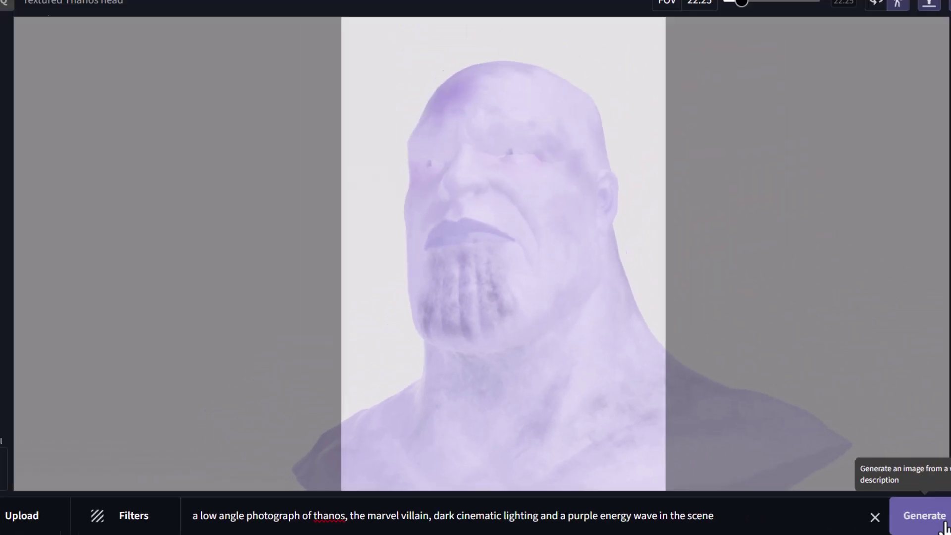
{"action": "left_click", "coordinate": [898, 528]}
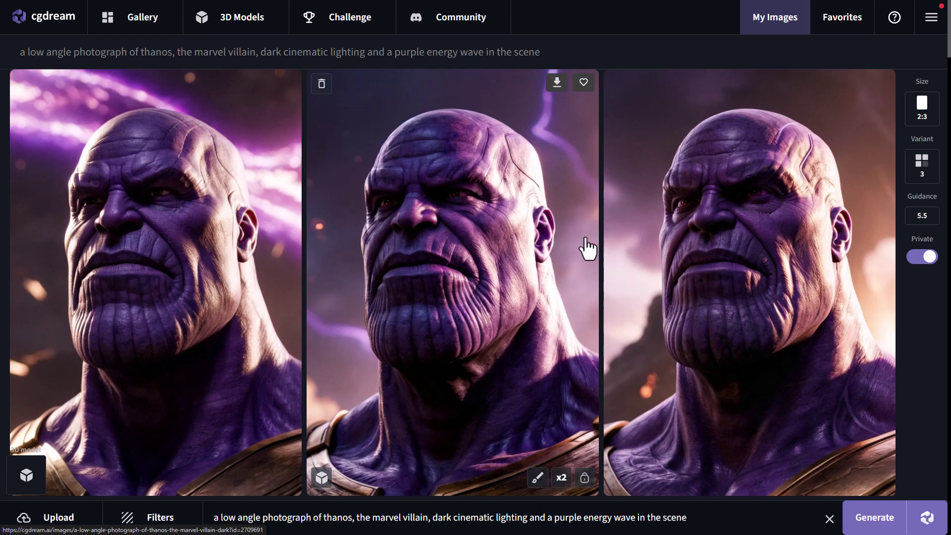
Generate AI-enhanced Thanos images from the same prompt and compare them with the previous set
{"action": "left_click", "coordinate": [928, 526]}
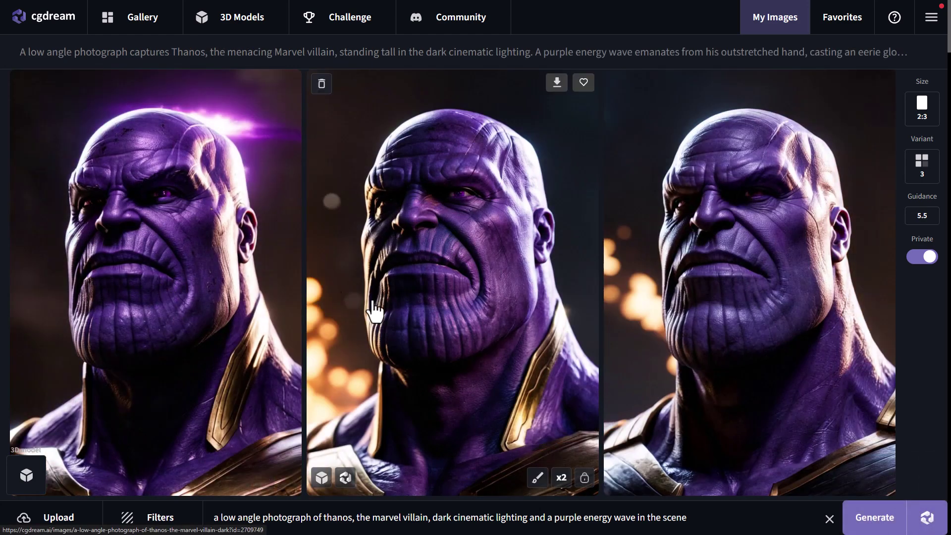
{"action": "scroll", "coordinate": [484, 272], "scroll_direction": "down", "scroll_amount": 8}
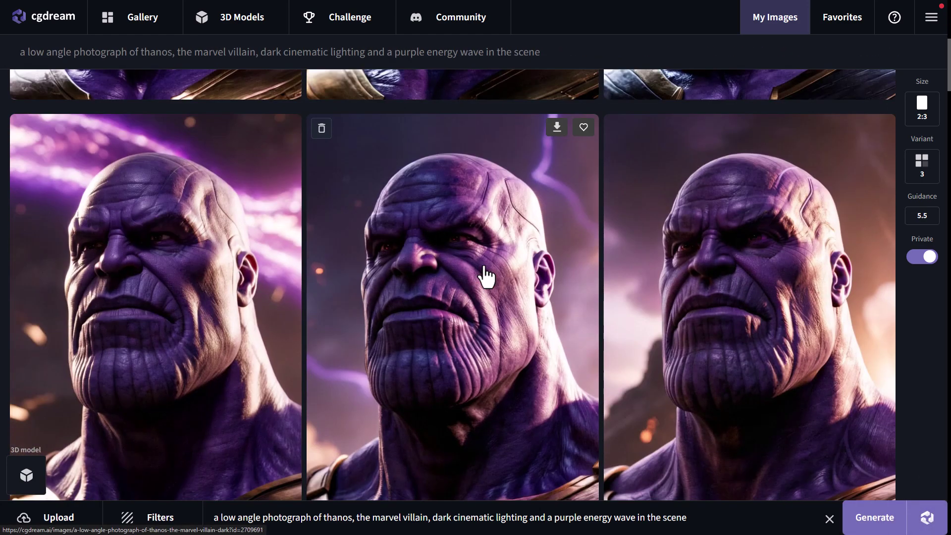
{"action": "scroll", "coordinate": [365, 365], "scroll_direction": "up", "scroll_amount": 5}
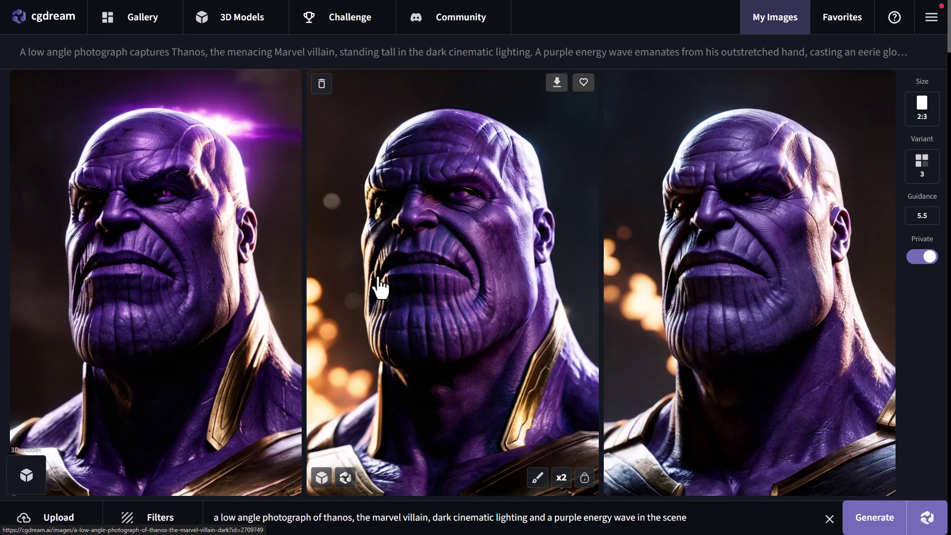
Add the Cosmic filter to the Thanos prompt, plus Dystopian Apocalyptic and Sci-Fi Character from a "cinematic" filter search
{"action": "left_click", "coordinate": [148, 520]}
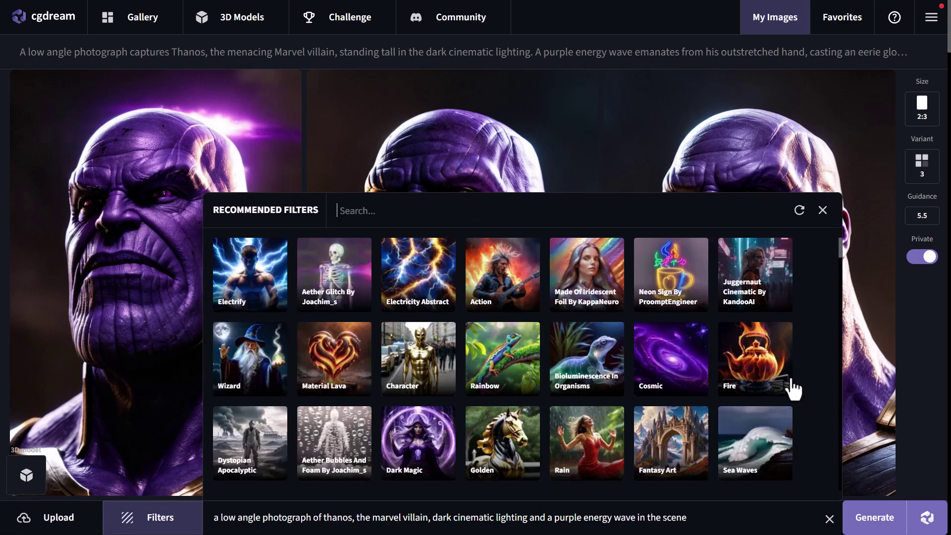
{"action": "left_click", "coordinate": [651, 371]}
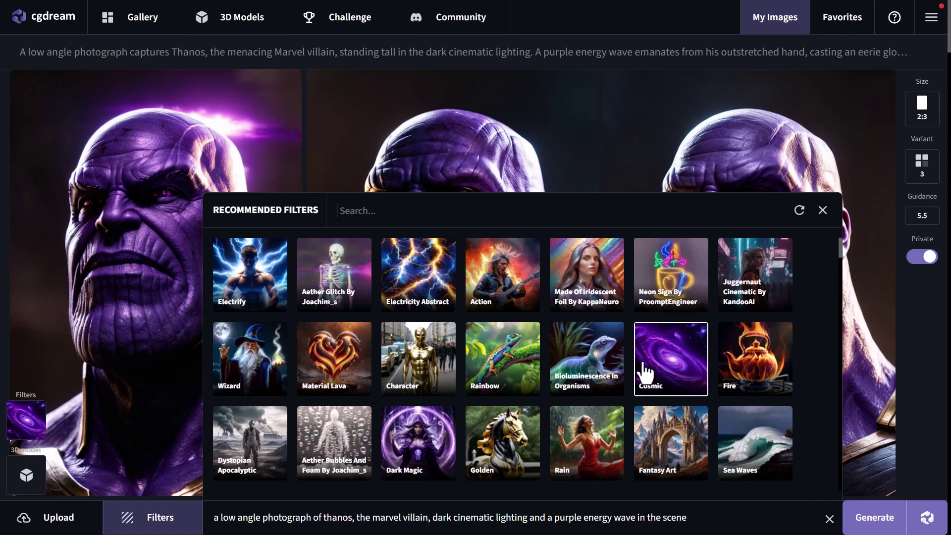
{"action": "scroll", "coordinate": [620, 377], "scroll_direction": "down", "scroll_amount": 3}
{"action": "type", "text": "cinematic"}
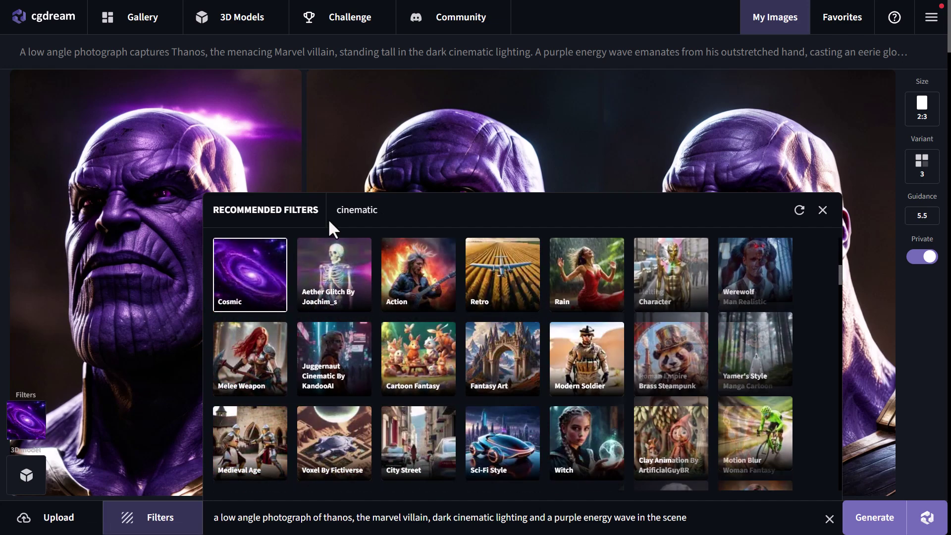
{"action": "scroll", "coordinate": [530, 318], "scroll_direction": "down", "scroll_amount": 5}
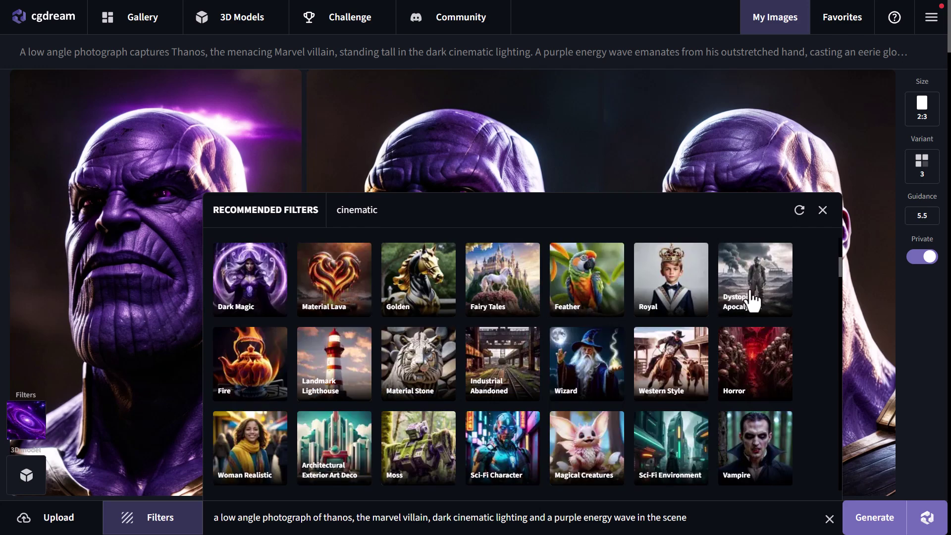
{"action": "left_click", "coordinate": [750, 292]}
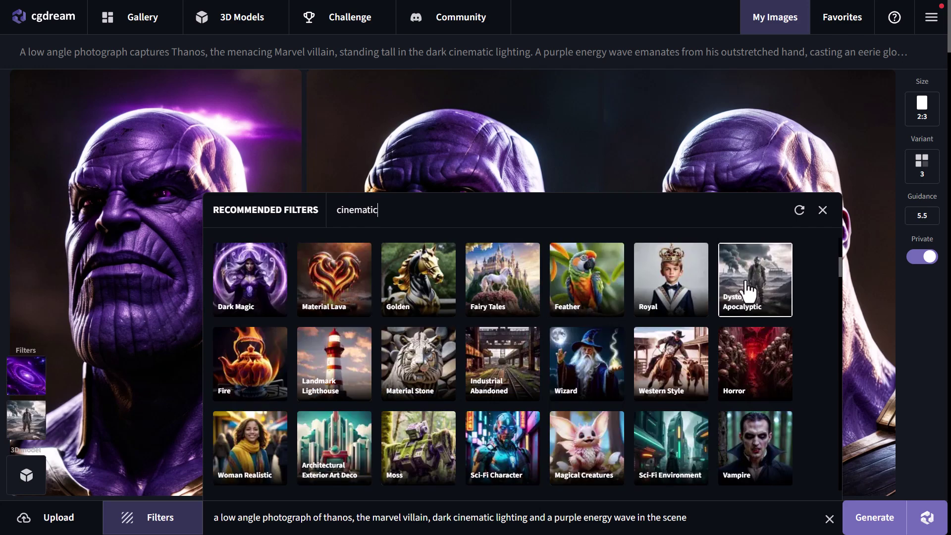
{"action": "scroll", "coordinate": [647, 322], "scroll_direction": "down", "scroll_amount": 3}
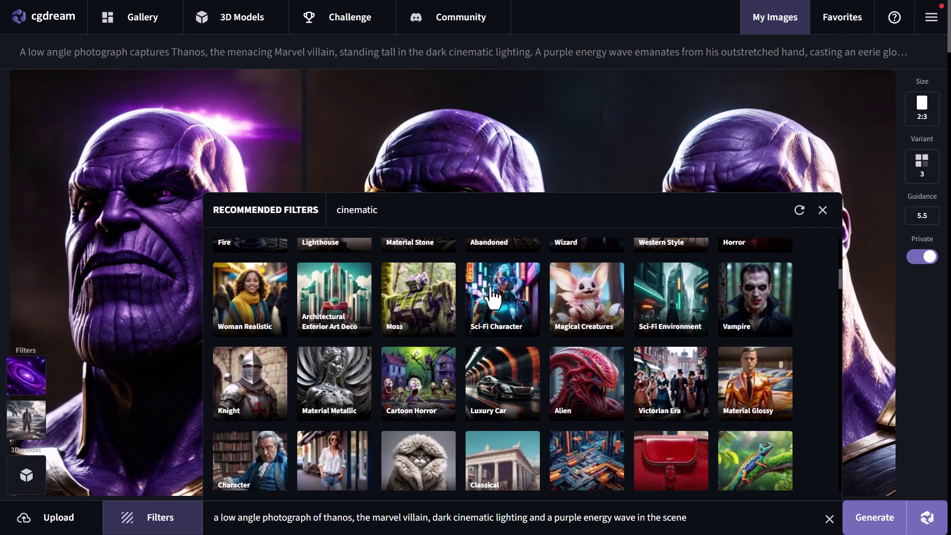
{"action": "left_click", "coordinate": [514, 299]}
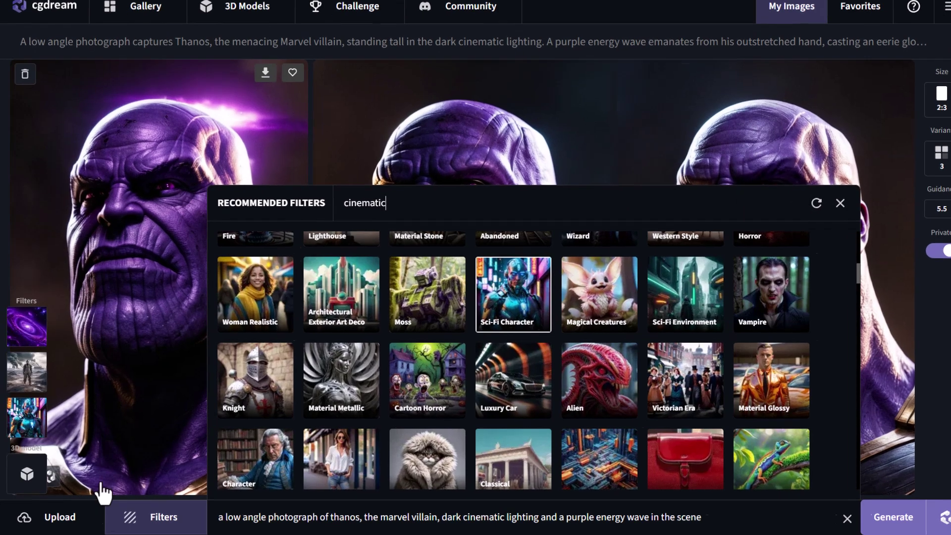
Set the filter strengths to Cosmic 0.10, Dystopian Apocalyptic 0.25 and Sci-Fi Character 0.25, and raise the 3D model's resemblance slightly
{"action": "mouse_move", "coordinate": [23, 416]}
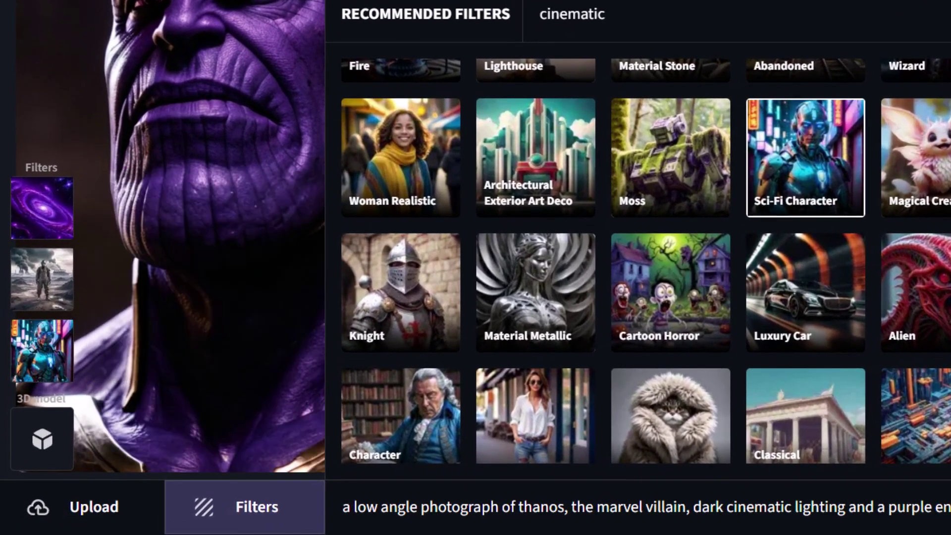
{"action": "mouse_move", "coordinate": [38, 361]}
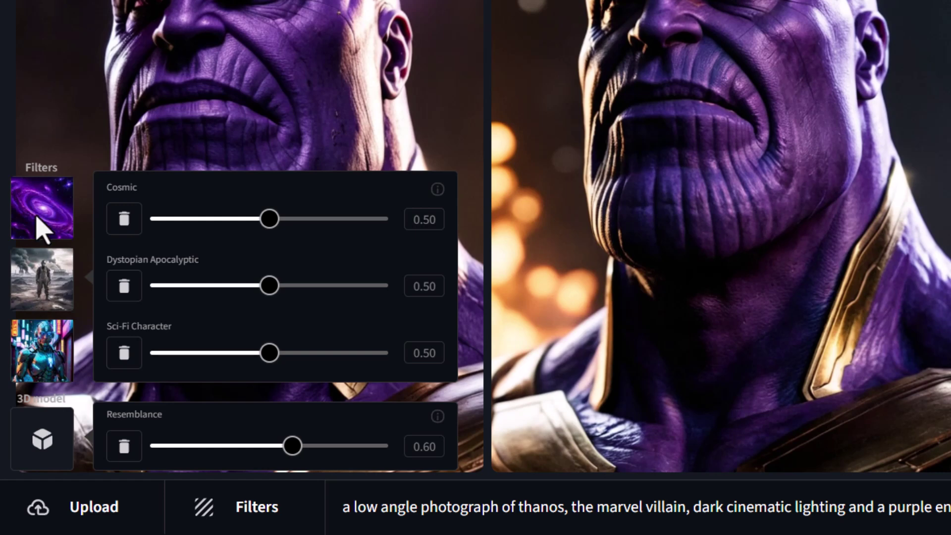
{"action": "left_click_drag", "start_coordinate": [269, 219], "coordinate": [182, 219]}
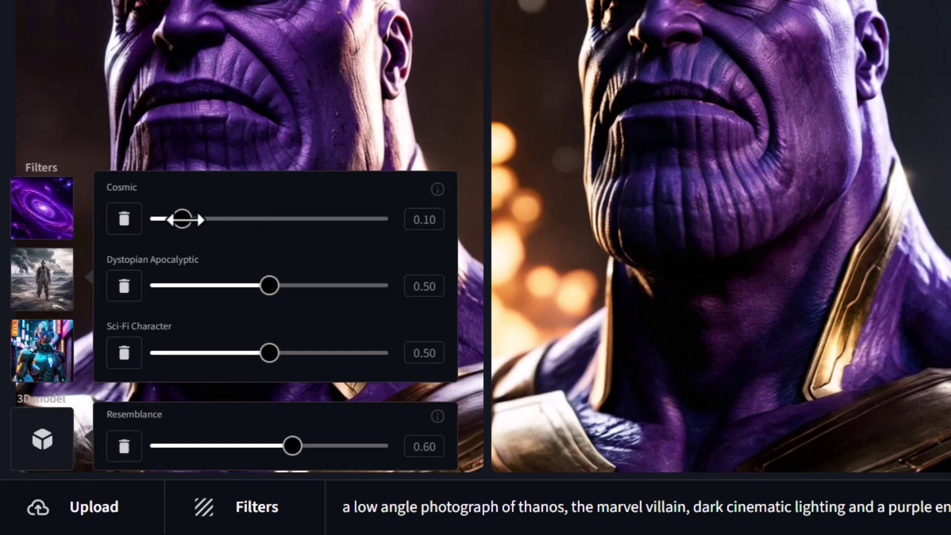
{"action": "left_click_drag", "start_coordinate": [272, 287], "coordinate": [214, 286]}
{"action": "left_click_drag", "start_coordinate": [269, 353], "coordinate": [211, 355]}
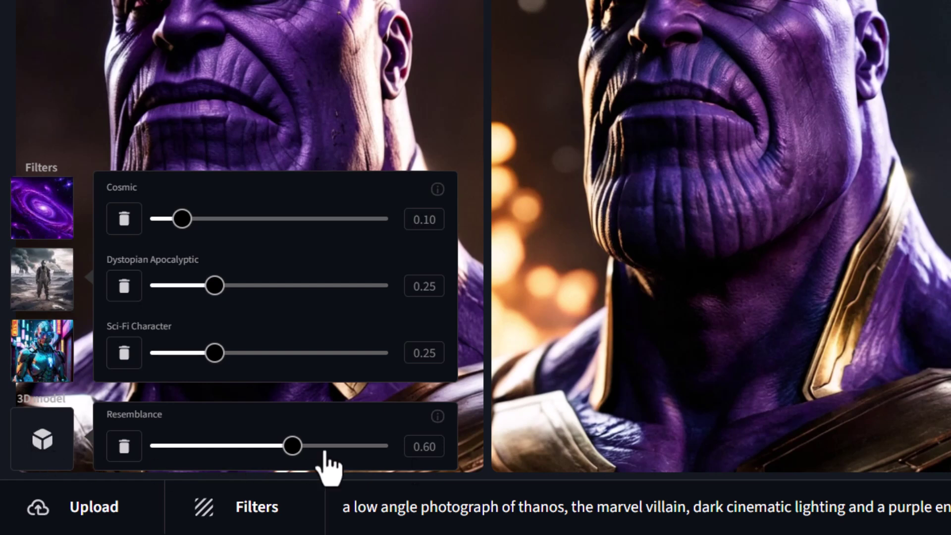
{"action": "left_click_drag", "start_coordinate": [293, 449], "coordinate": [300, 449]}
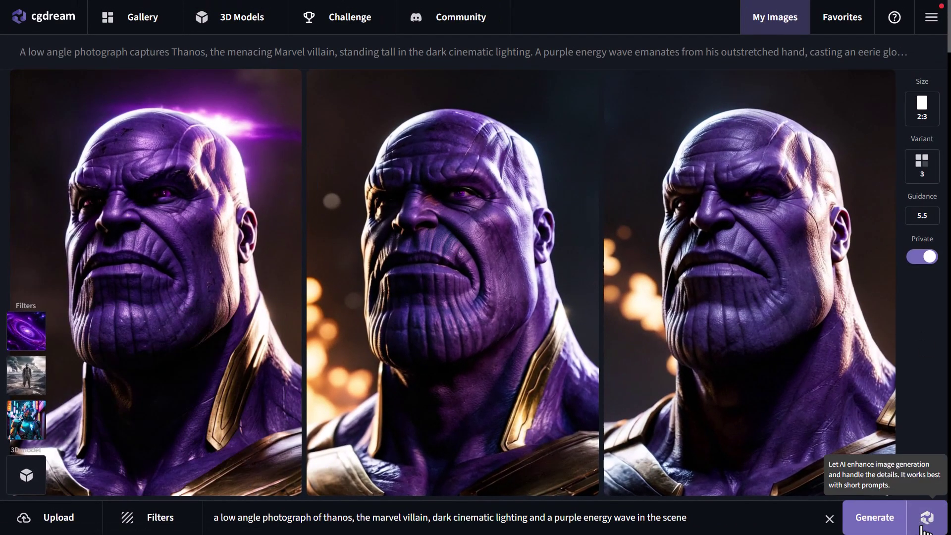
Generate AI-enhanced Thanos images with the three filters and compare them with the previous set
{"action": "scroll", "coordinate": [577, 365], "scroll_direction": "down", "scroll_amount": 5}
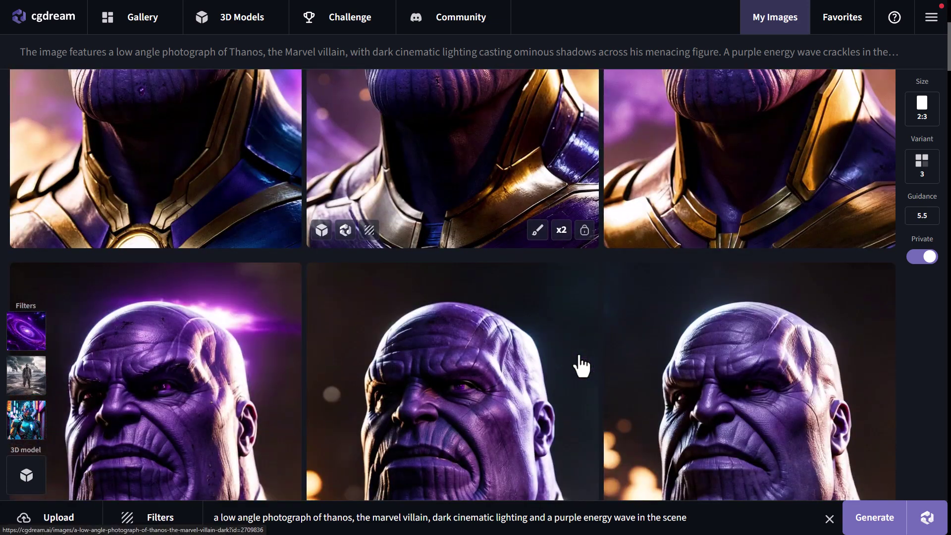
{"action": "scroll", "coordinate": [430, 229], "scroll_direction": "up", "scroll_amount": 5}
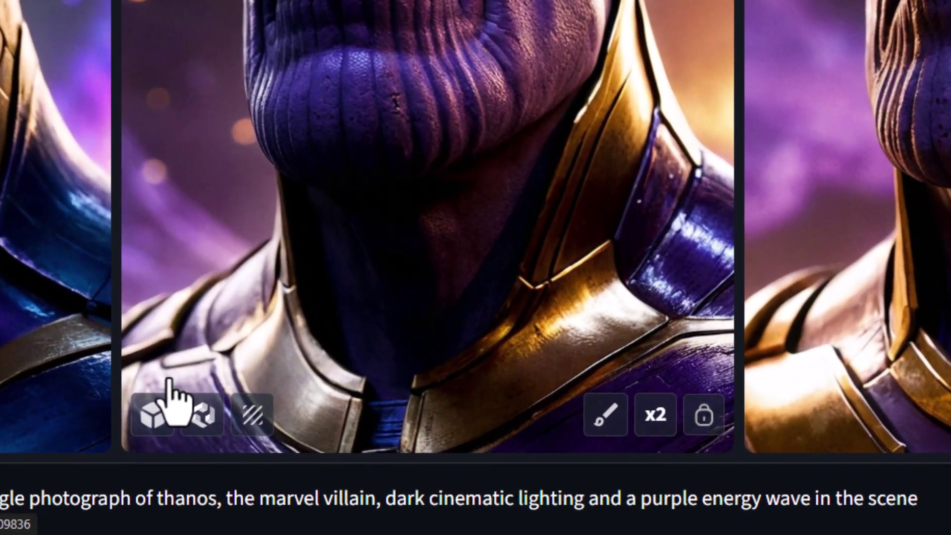
Reopen the 3D scene from the middle generated Thanos image and rotate the head to face the camera straight on
{"action": "mouse_move", "coordinate": [153, 399]}
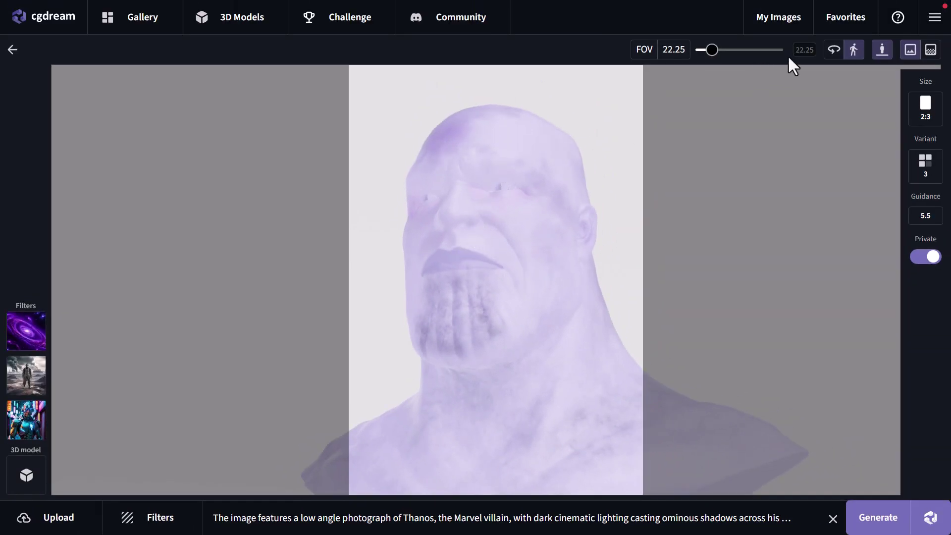
{"action": "left_click", "coordinate": [834, 51]}
{"action": "left_click_drag", "start_coordinate": [486, 207], "coordinate": [545, 206]}
{"action": "left_click_drag", "start_coordinate": [565, 257], "coordinate": [493, 261]}
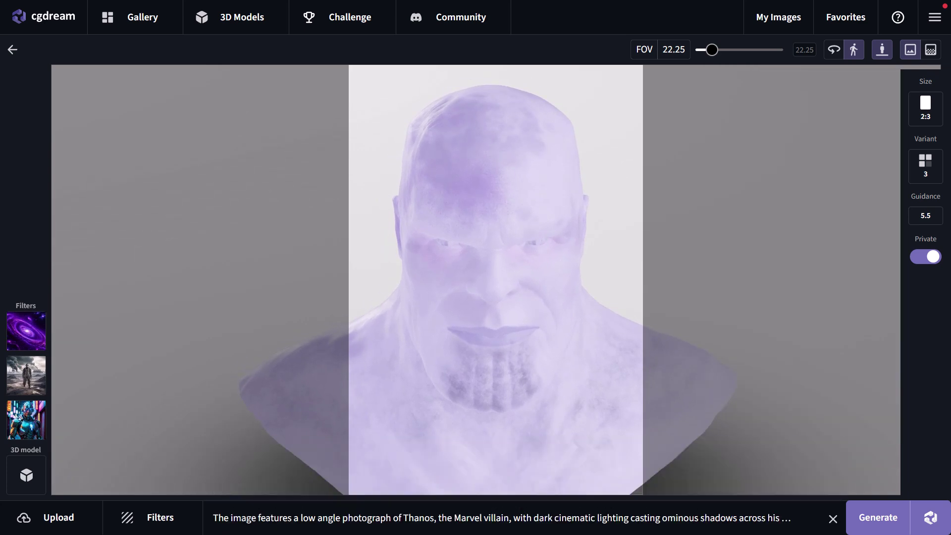
Generate images of the front-facing head from the already enhanced prompt with auto-enhancement off, and compare them with the earlier ones
{"action": "mouse_move", "coordinate": [488, 525]}
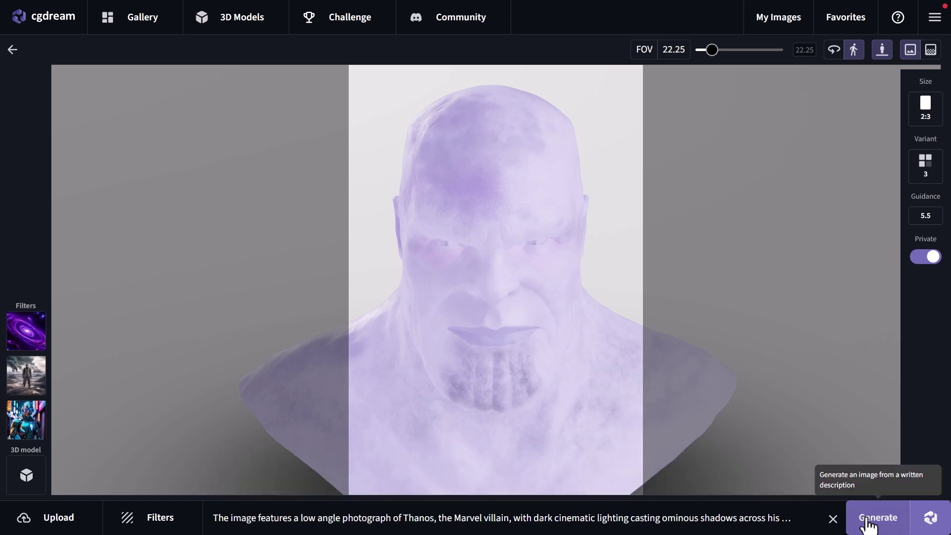
{"action": "mouse_move", "coordinate": [930, 350]}
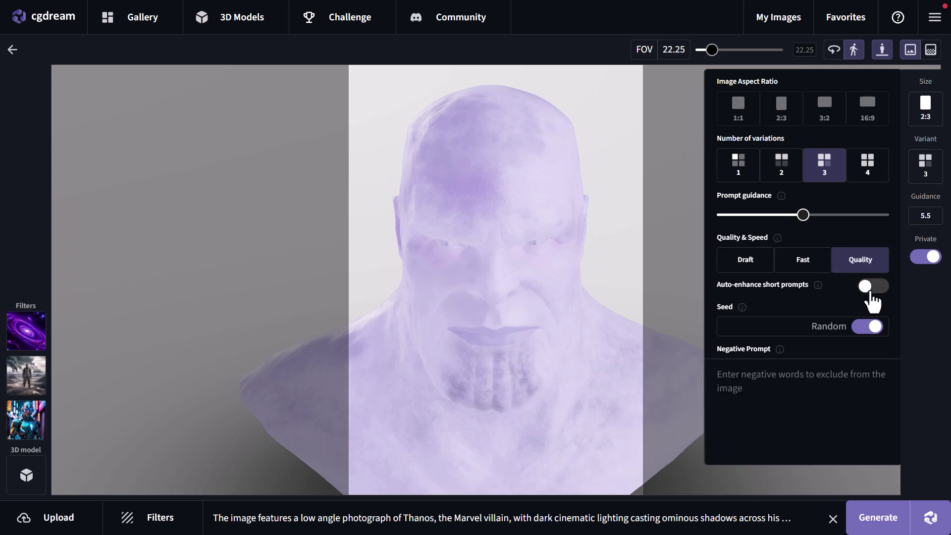
{"action": "mouse_move", "coordinate": [818, 289]}
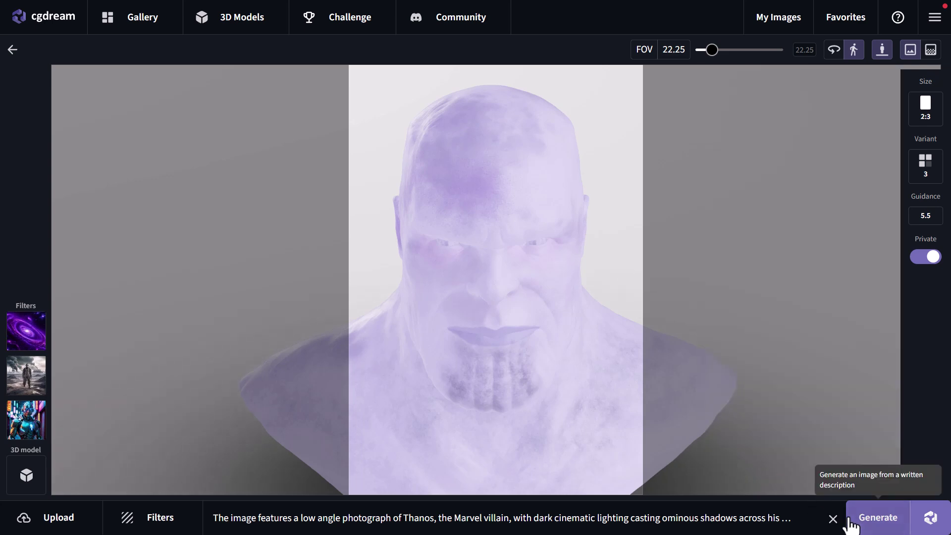
{"action": "left_click", "coordinate": [878, 521]}
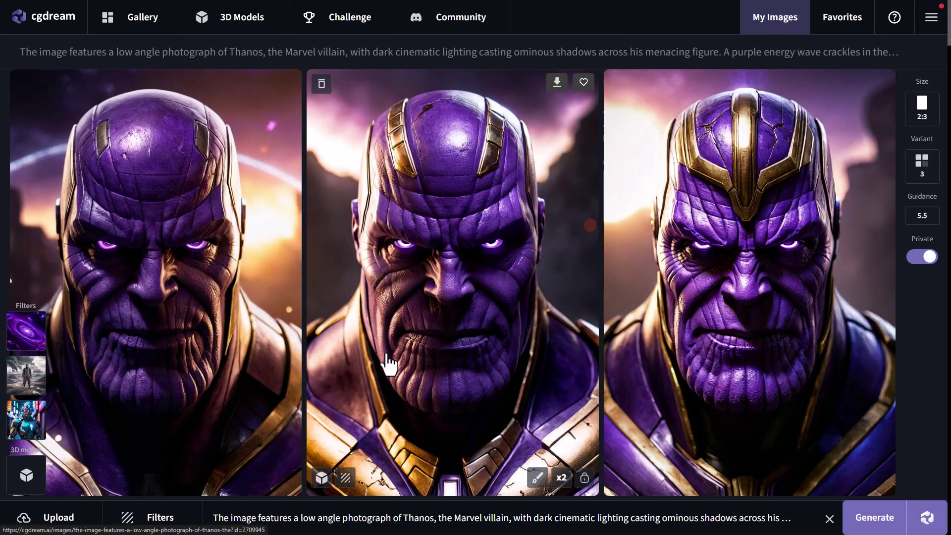
{"action": "scroll", "coordinate": [425, 333], "scroll_direction": "down", "scroll_amount": 8}
{"action": "scroll", "coordinate": [442, 376], "scroll_direction": "up", "scroll_amount": 8}
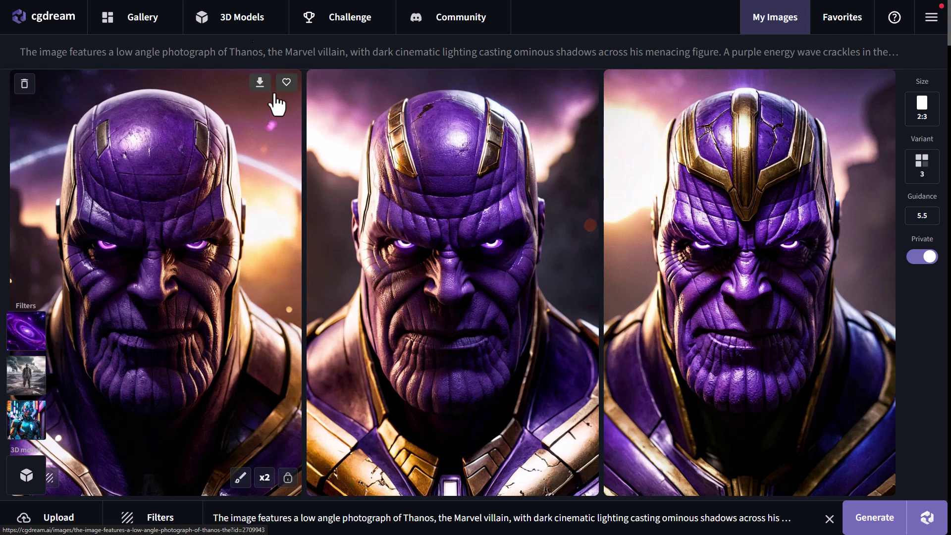
Load the yellow sports car from the 3D model library and set one variation with a 16:9 aspect ratio
{"action": "left_click", "coordinate": [234, 20]}
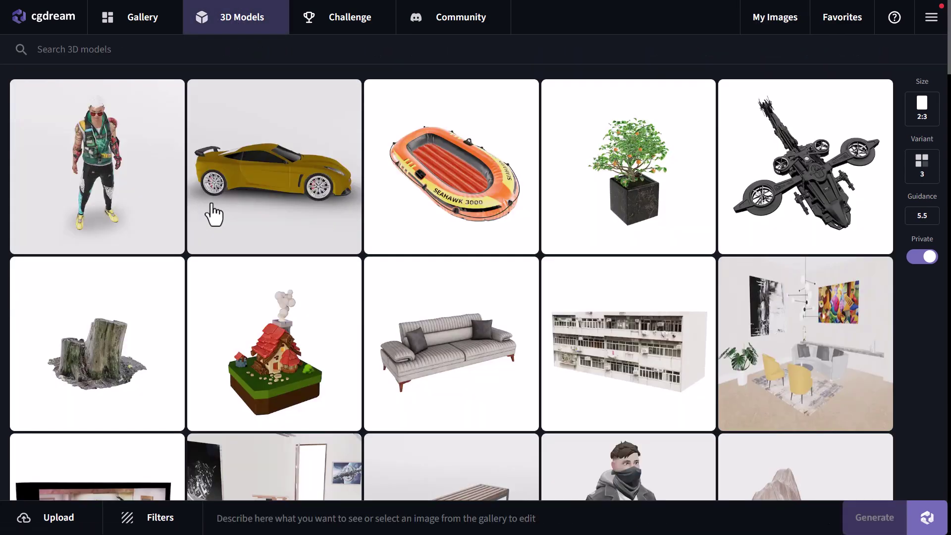
{"action": "left_click", "coordinate": [285, 177]}
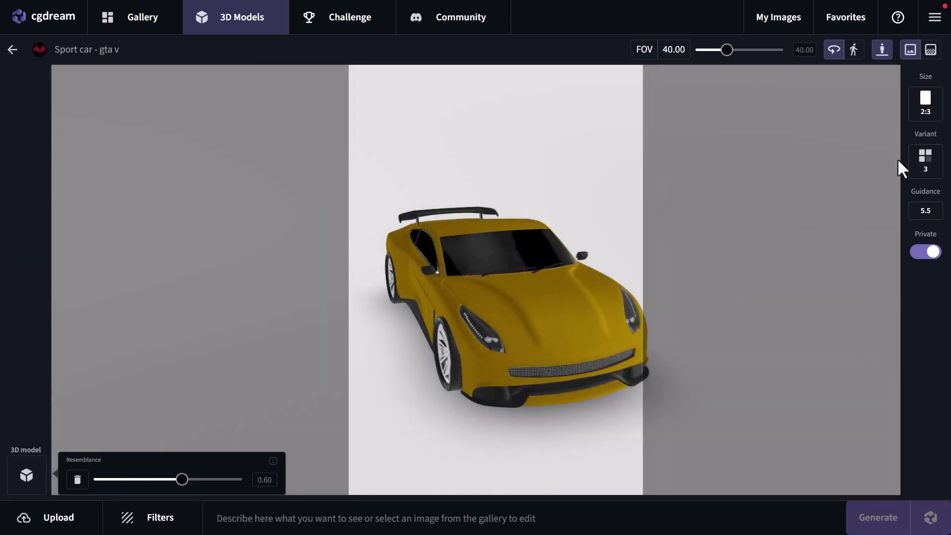
{"action": "mouse_move", "coordinate": [925, 170]}
{"action": "left_click", "coordinate": [735, 164]}
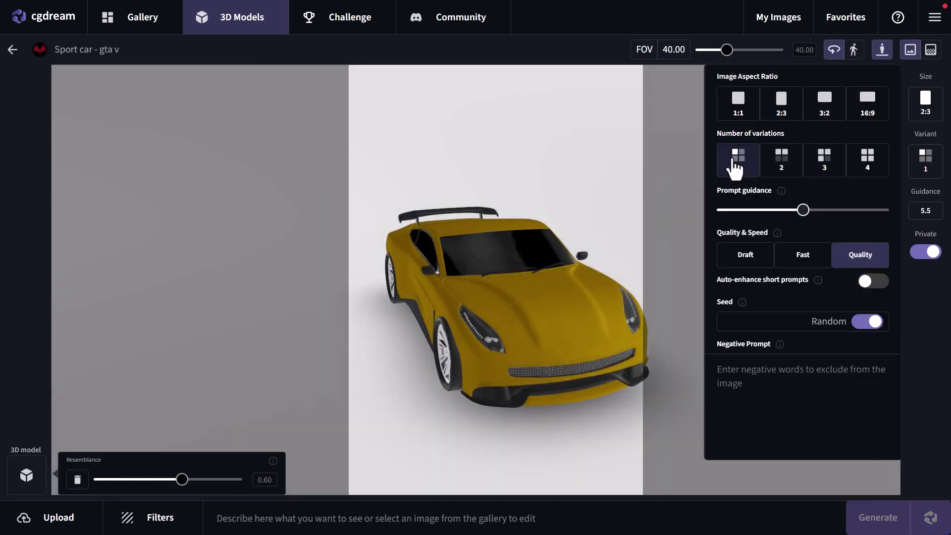
{"action": "left_click", "coordinate": [868, 106]}
{"action": "left_click", "coordinate": [555, 136]}
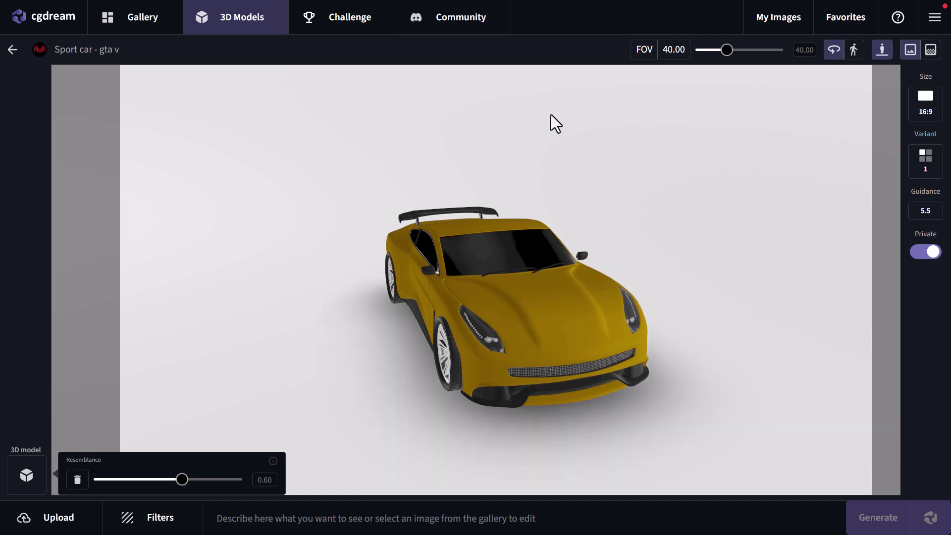
Frame the car closely in a low front three-quarter view with the field of view set to 17.50
{"action": "left_click_drag", "start_coordinate": [545, 266], "coordinate": [492, 249]}
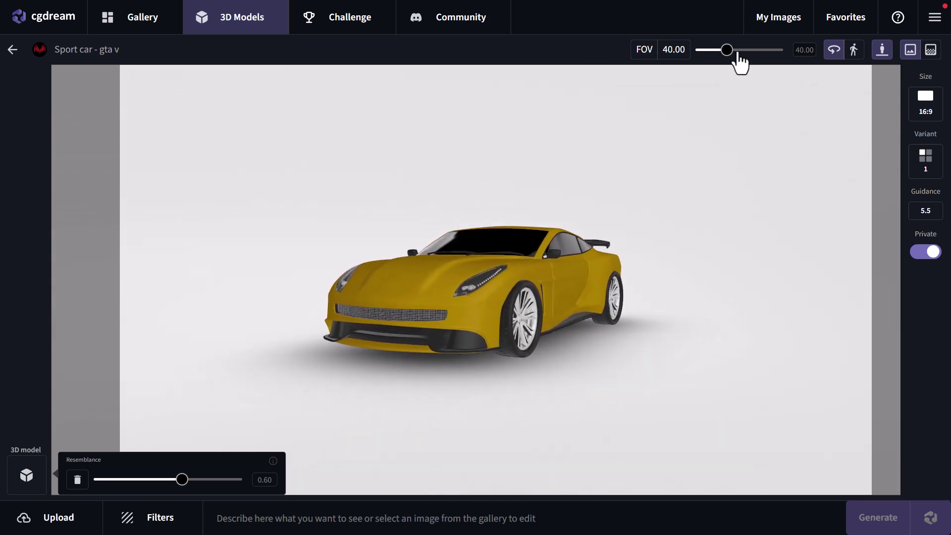
{"action": "left_click_drag", "start_coordinate": [726, 50], "coordinate": [707, 55]}
{"action": "left_click_drag", "start_coordinate": [644, 235], "coordinate": [794, 140]}
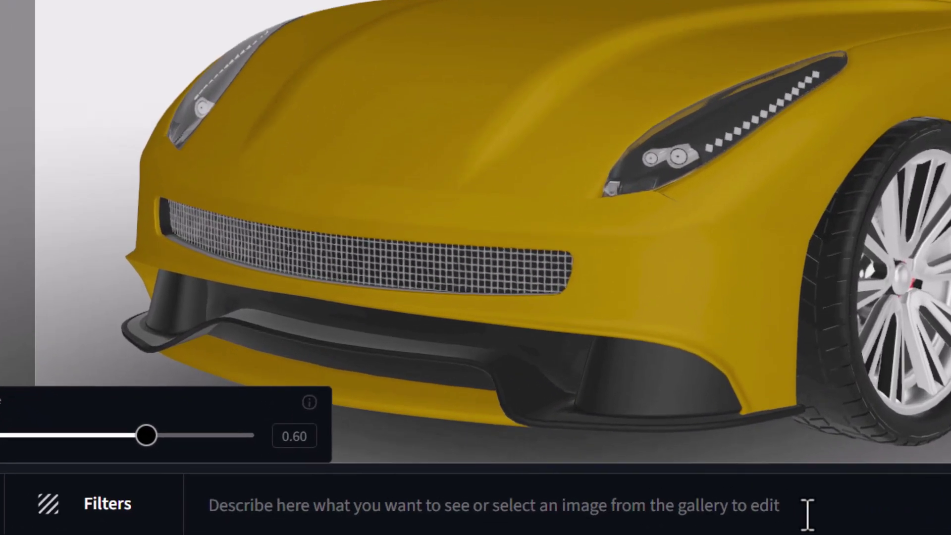
Enter the prompt "a shiny red sports car outside" and add the Sports Car filter plus Dystopian Apocalyptic from a "dystopia" search
{"action": "left_click", "coordinate": [552, 524]}
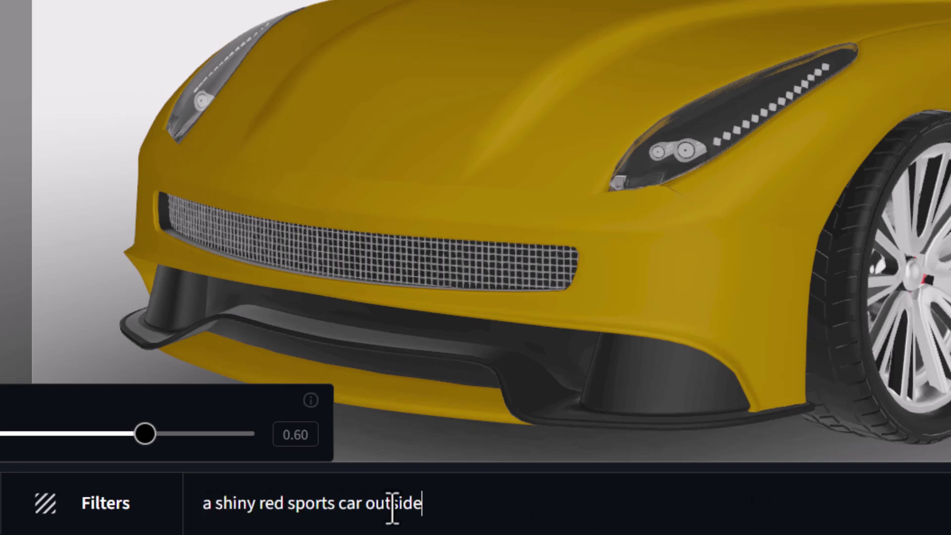
{"action": "left_click", "coordinate": [143, 515]}
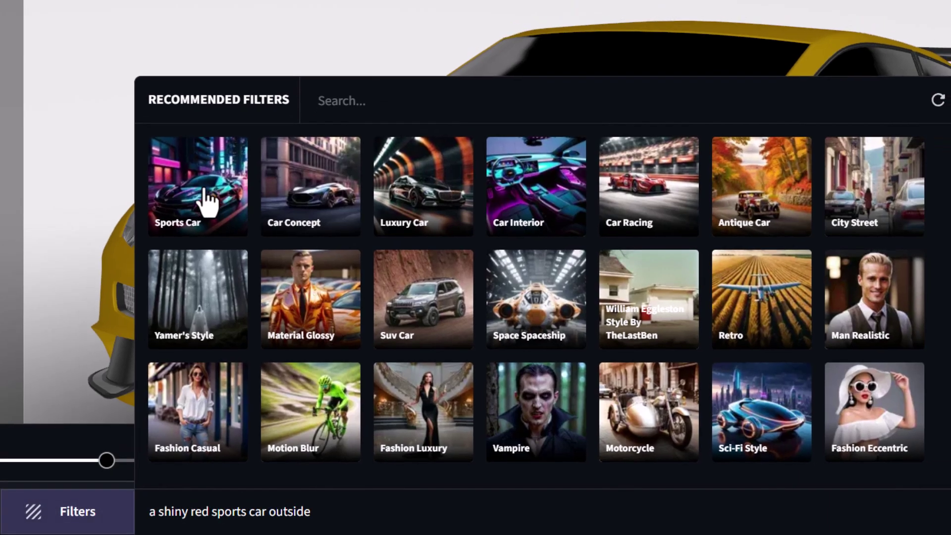
{"action": "left_click", "coordinate": [208, 200]}
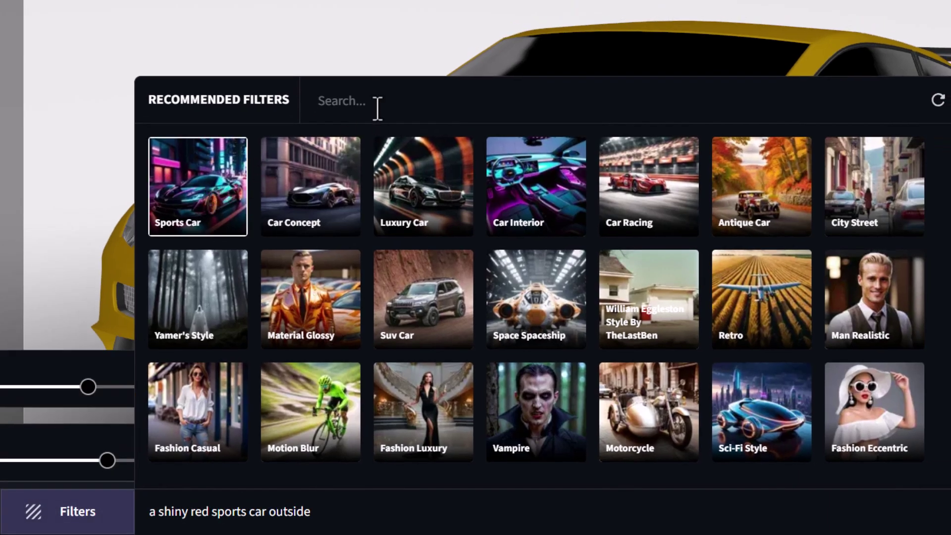
{"action": "key", "text": "Return"}
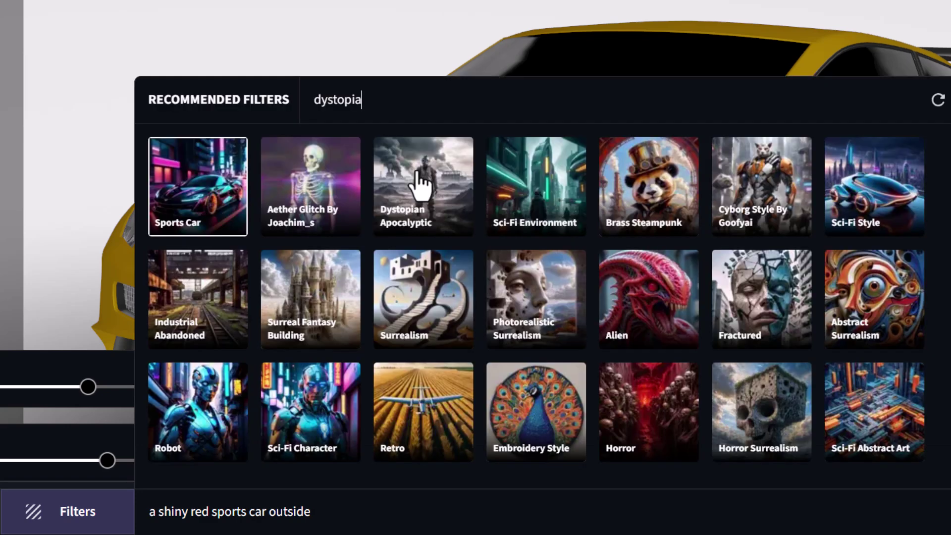
{"action": "left_click", "coordinate": [419, 182]}
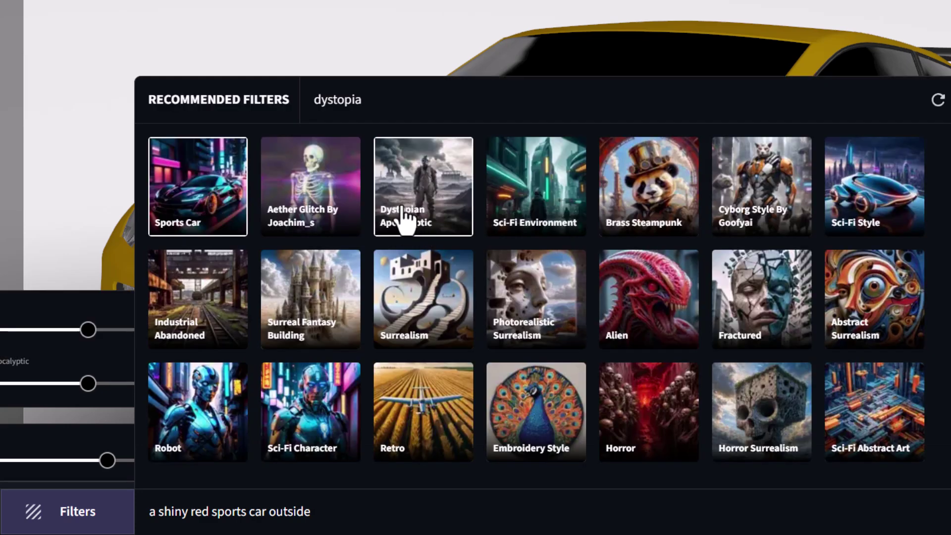
Set the Sports Car and Dystopian Apocalyptic strengths to 0.65 and resemblance to 0.51, and generate the AI-enhanced car image
{"action": "left_click", "coordinate": [25, 270]}
{"action": "left_click_drag", "start_coordinate": [88, 329], "coordinate": [99, 333]}
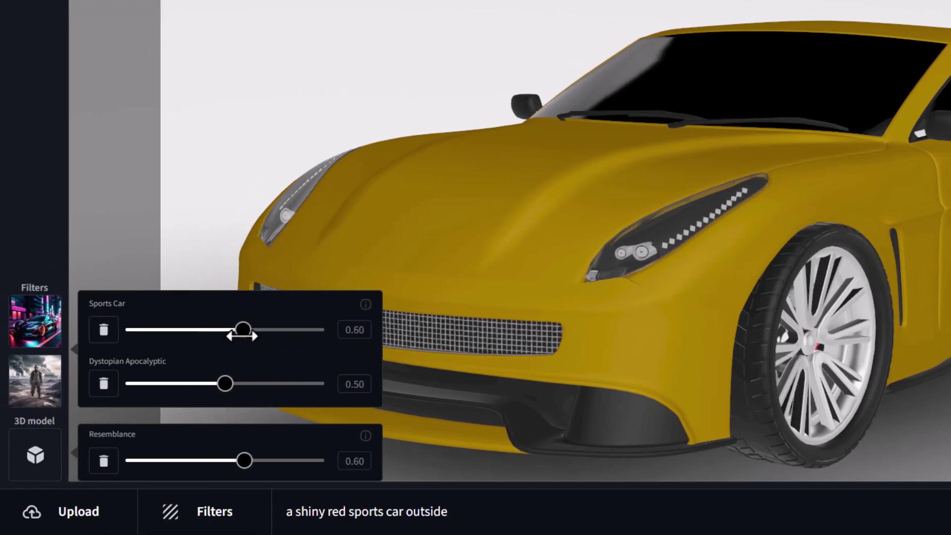
{"action": "left_click_drag", "start_coordinate": [225, 384], "coordinate": [252, 384]}
{"action": "left_click_drag", "start_coordinate": [241, 331], "coordinate": [251, 331]}
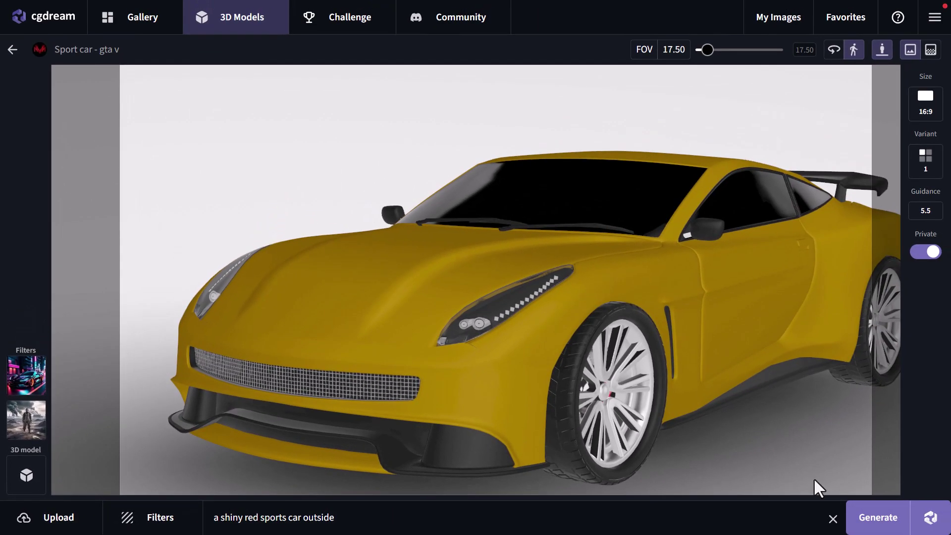
{"action": "left_click", "coordinate": [861, 511]}
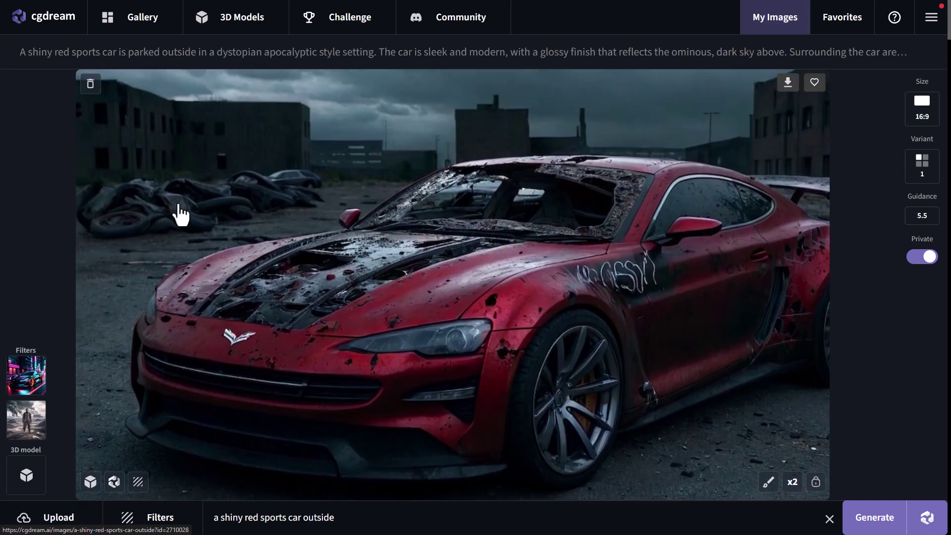
Remove the Dystopian Apocalyptic filter and generate the red sports car image again
{"action": "mouse_move", "coordinate": [39, 427]}
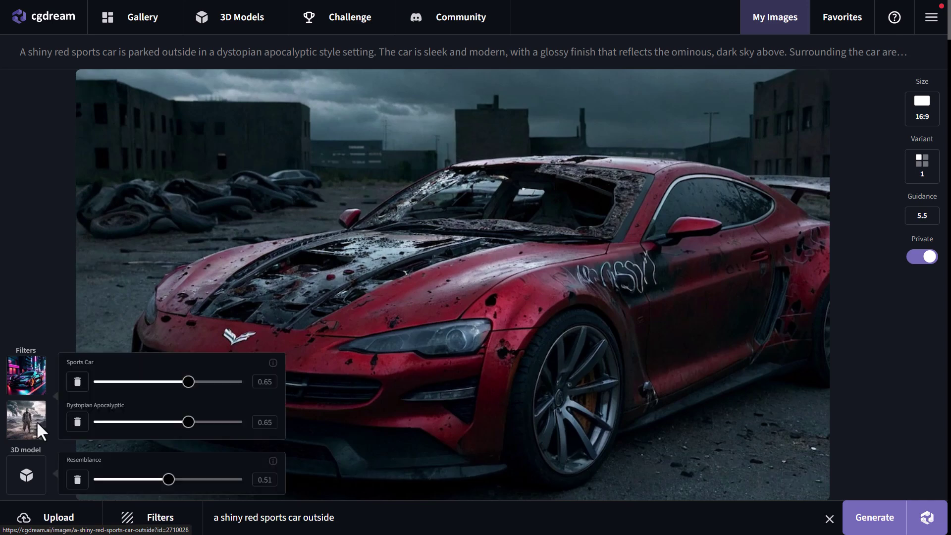
{"action": "left_click", "coordinate": [78, 423]}
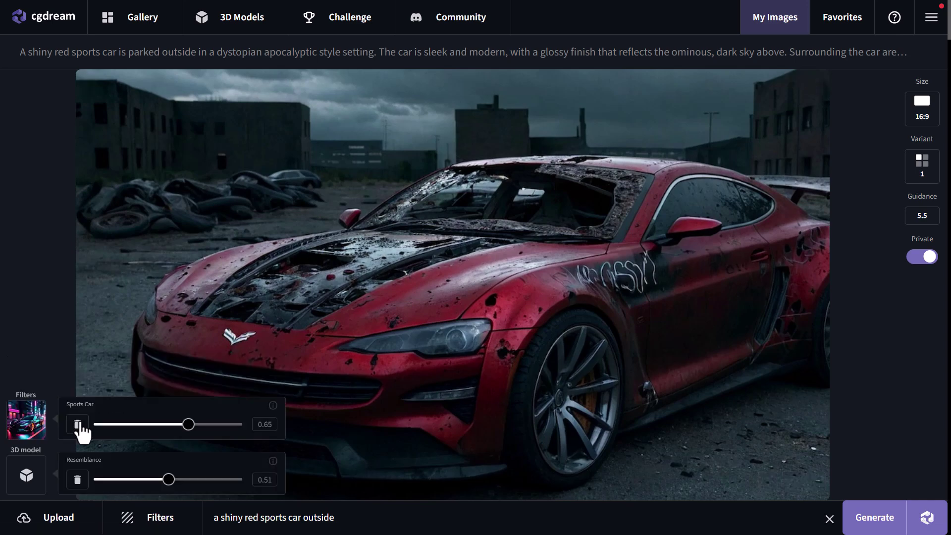
{"action": "left_click", "coordinate": [875, 517]}
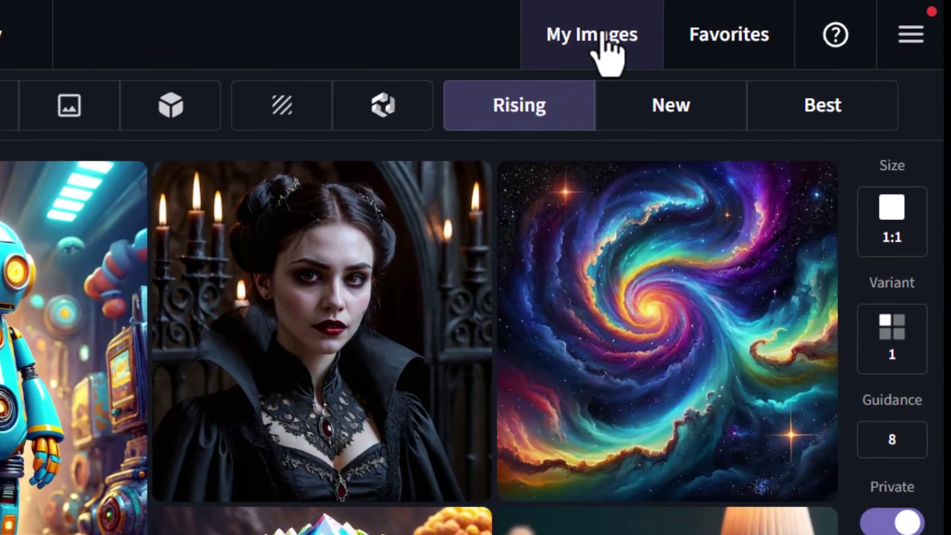
Convert the white-haired elf girl image in My Images to a 3D model and open the generated model in the scene view
{"action": "left_click", "coordinate": [784, 32]}
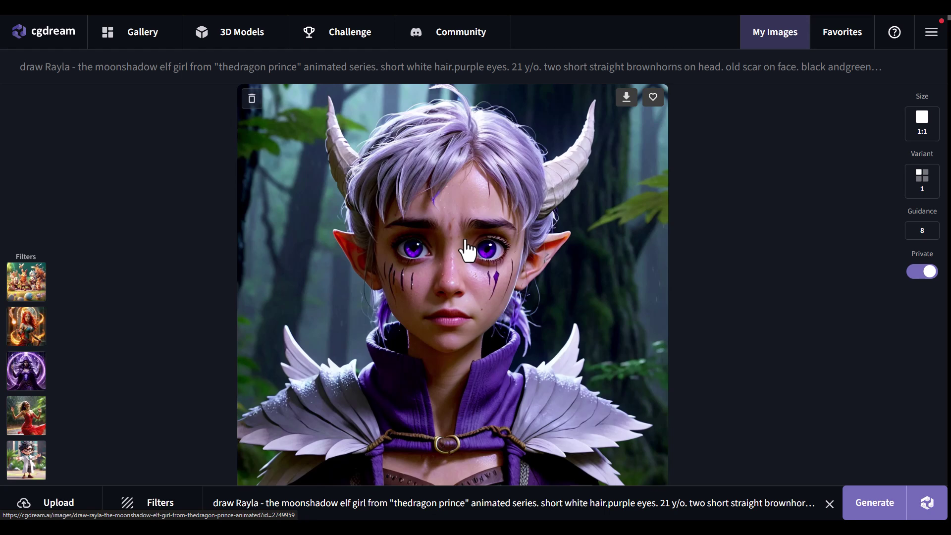
{"action": "left_click", "coordinate": [483, 266]}
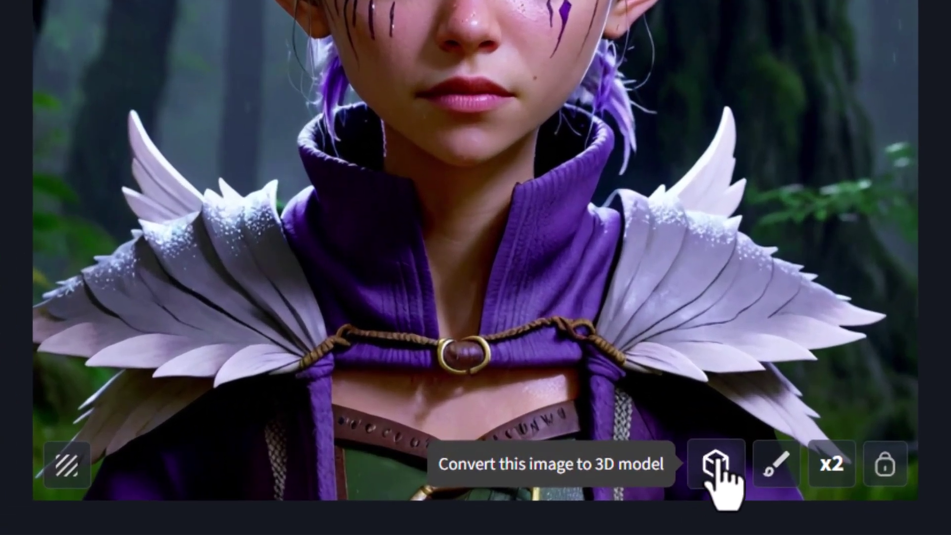
{"action": "left_click", "coordinate": [717, 466]}
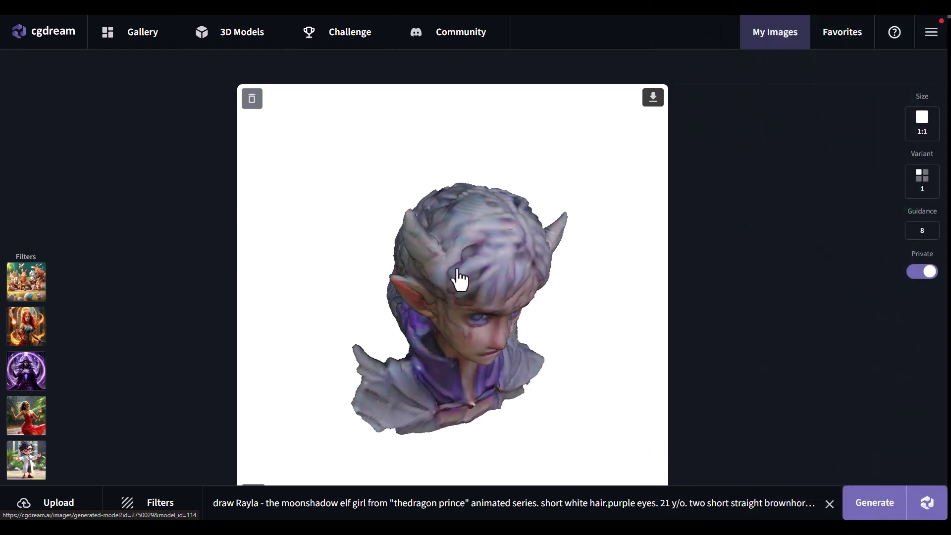
{"action": "left_click", "coordinate": [572, 223]}
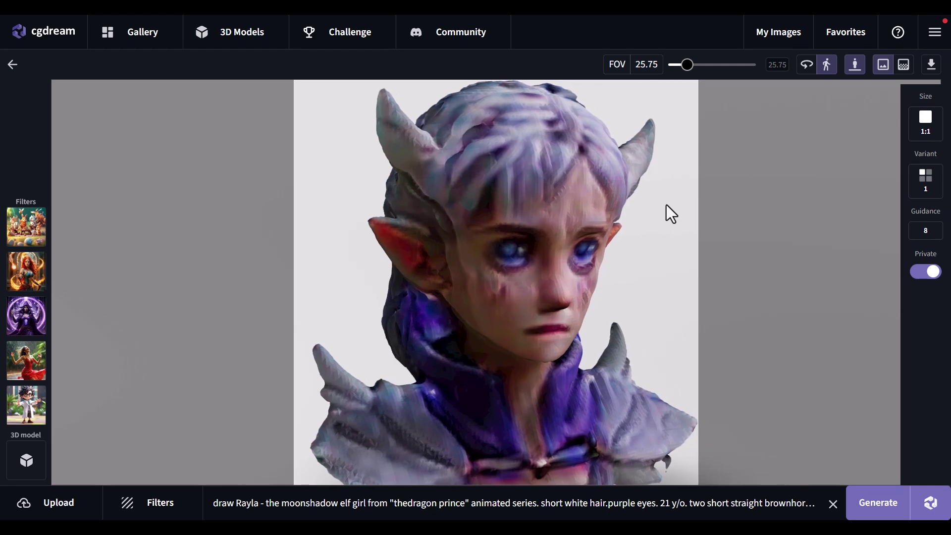
Tilt the 3D elf model so its face looks upward, shift it lower in the frame, and generate an image from that view
{"action": "left_click", "coordinate": [803, 65]}
{"action": "left_click_drag", "start_coordinate": [624, 221], "coordinate": [611, 174]}
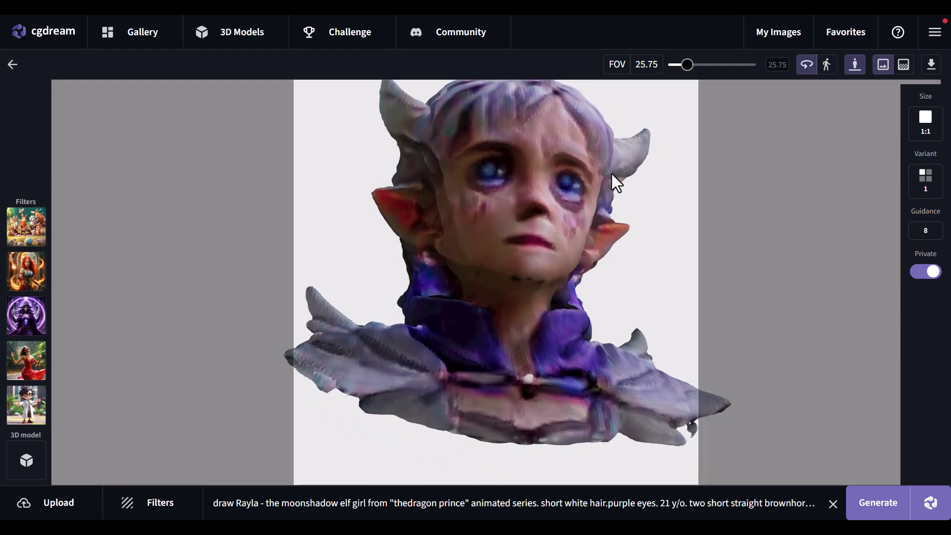
{"action": "left_click", "coordinate": [825, 75]}
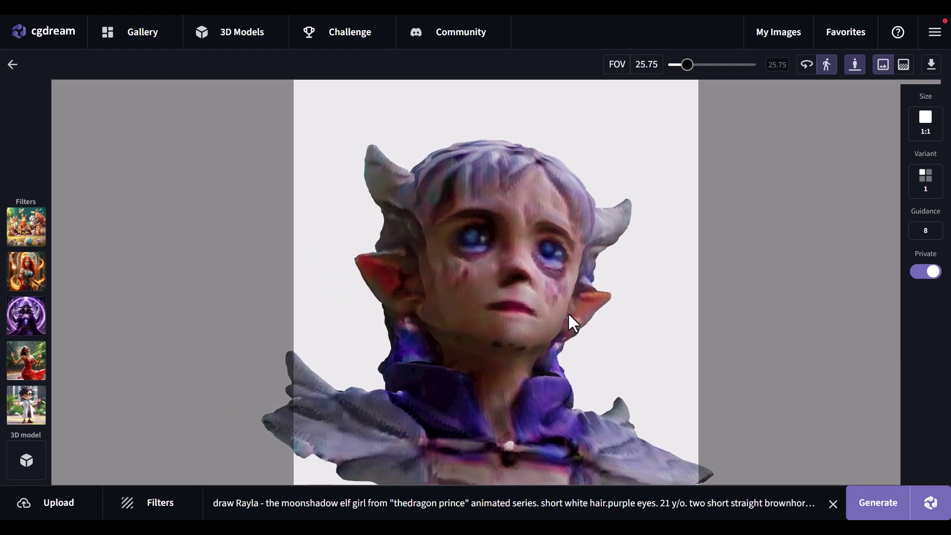
{"action": "mouse_move", "coordinate": [40, 241]}
{"action": "left_click", "coordinate": [878, 502]}
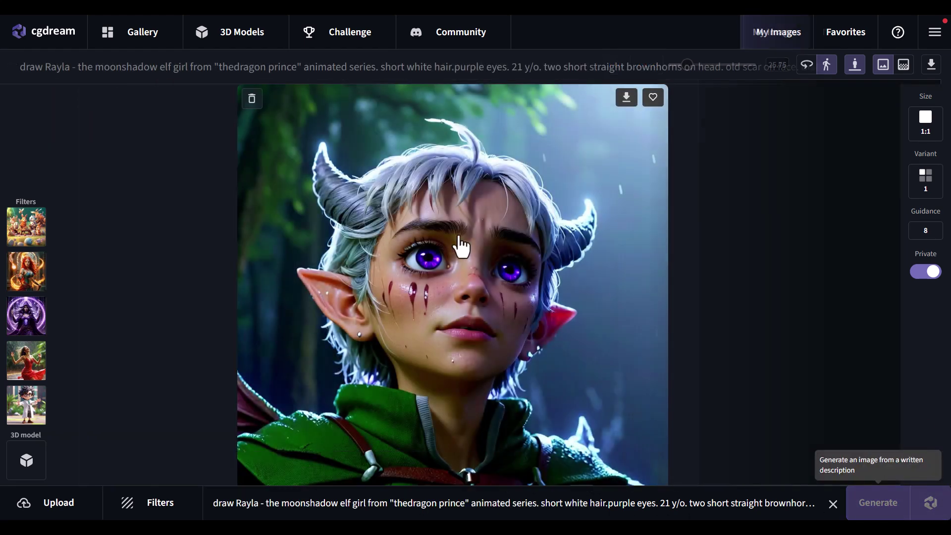
Compare the newly generated elf images in My Images with the original elf picture and the 3D model render
{"action": "scroll", "coordinate": [456, 269], "scroll_direction": "down", "scroll_amount": 2}
{"action": "mouse_move", "coordinate": [251, 397]}
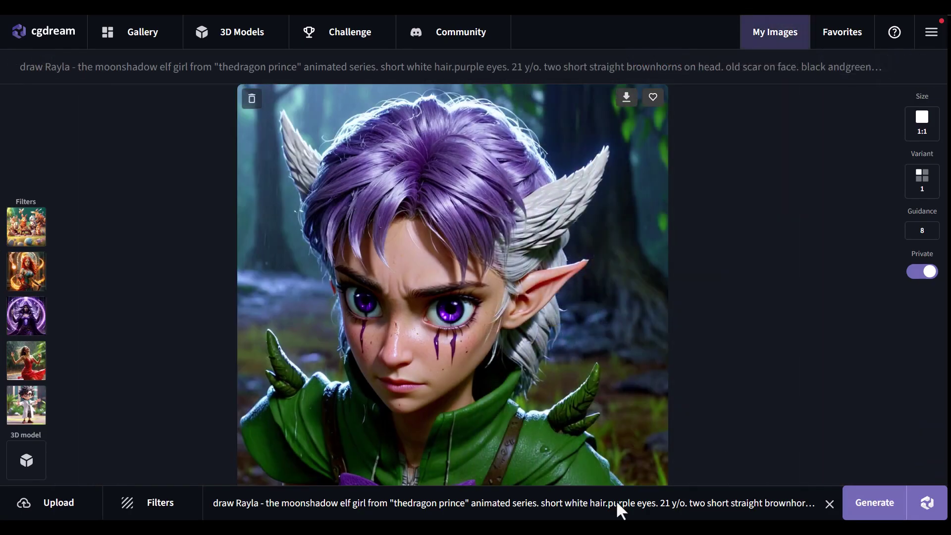
{"action": "scroll", "coordinate": [367, 337], "scroll_direction": "down", "scroll_amount": 6}
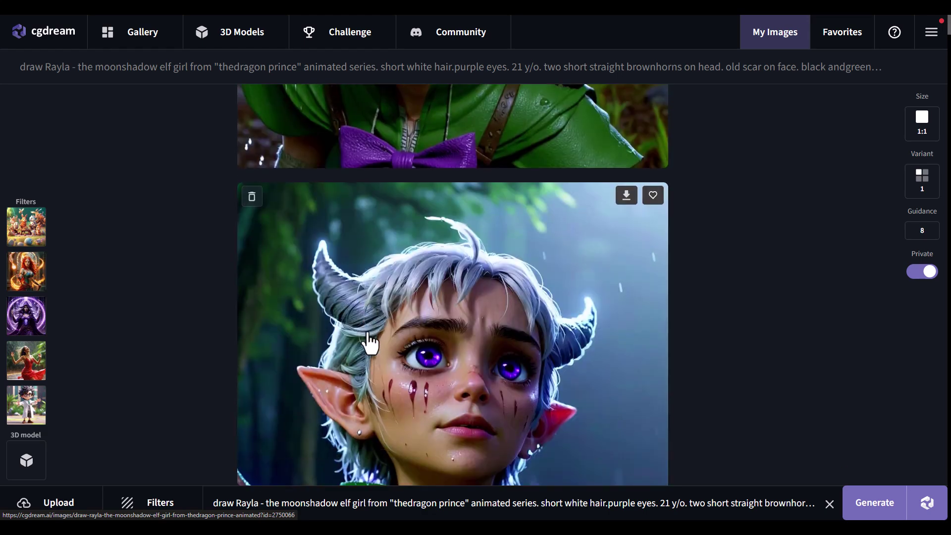
{"action": "scroll", "coordinate": [369, 342], "scroll_direction": "down", "scroll_amount": 20}
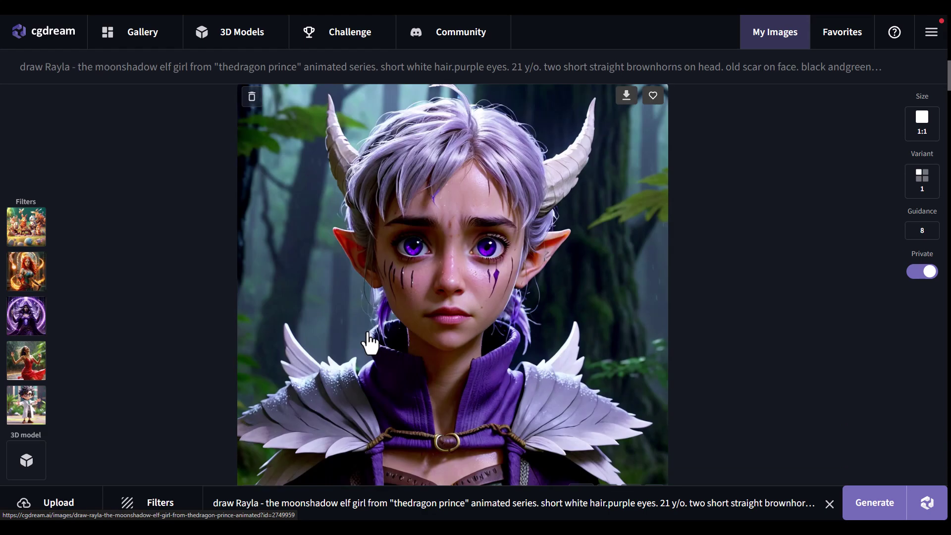
{"action": "scroll", "coordinate": [371, 344], "scroll_direction": "up", "scroll_amount": 10}
{"action": "scroll", "coordinate": [436, 396], "scroll_direction": "up", "scroll_amount": 15}
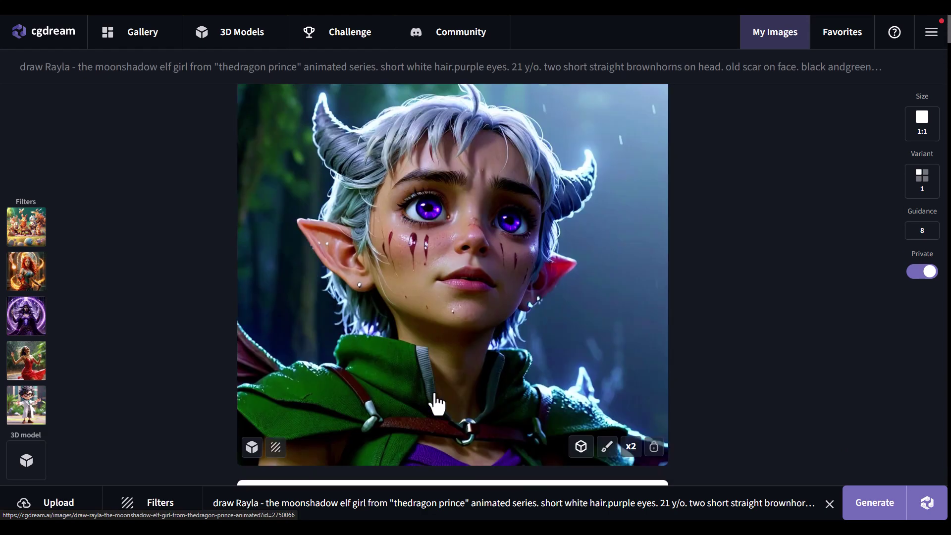
{"action": "scroll", "coordinate": [426, 206], "scroll_direction": "down", "scroll_amount": 11}
{"action": "scroll", "coordinate": [431, 231], "scroll_direction": "down", "scroll_amount": 5}
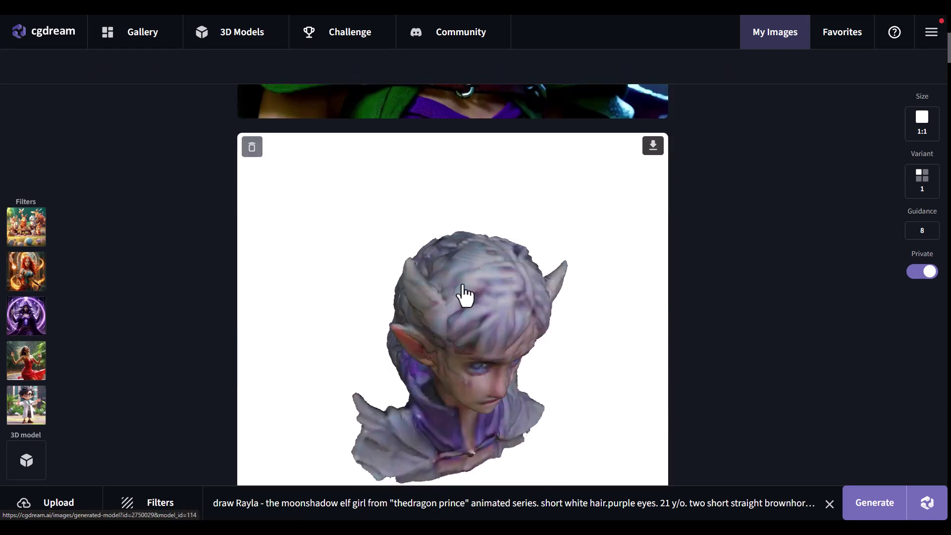
Browse the Rising images in the Gallery and open the astronaut facing a futuristic city beneath a huge moon
{"action": "left_click", "coordinate": [883, 99]}
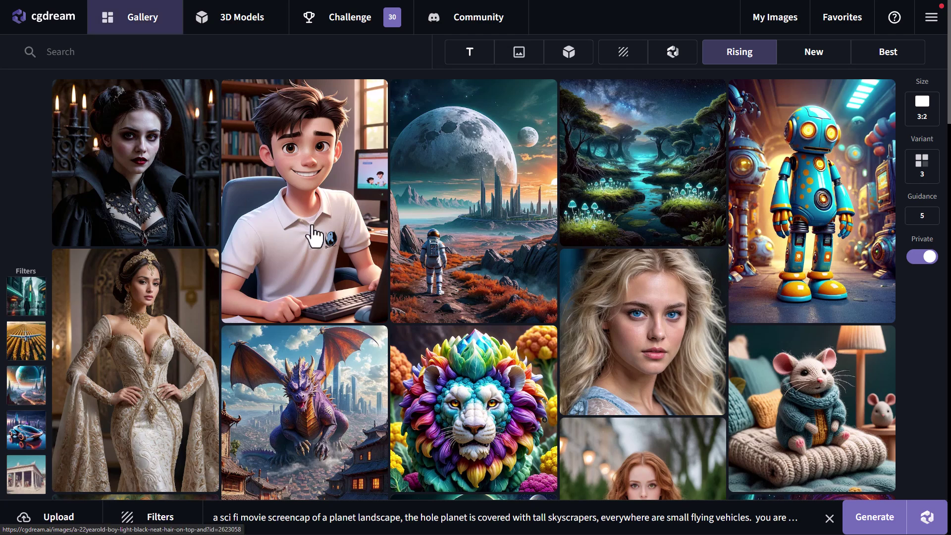
{"action": "scroll", "coordinate": [317, 233], "scroll_direction": "down", "scroll_amount": 5}
{"action": "scroll", "coordinate": [271, 229], "scroll_direction": "down", "scroll_amount": 6}
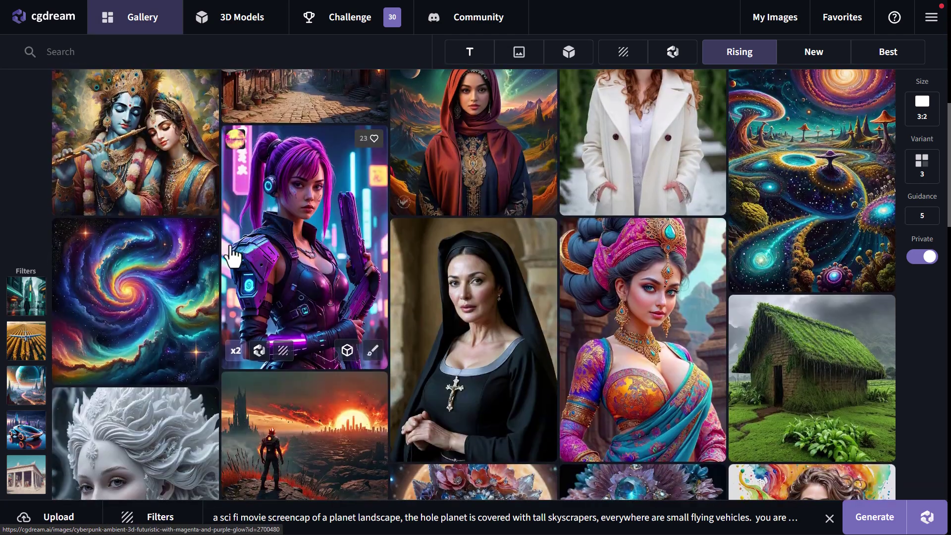
{"action": "scroll", "coordinate": [211, 255], "scroll_direction": "down", "scroll_amount": 3}
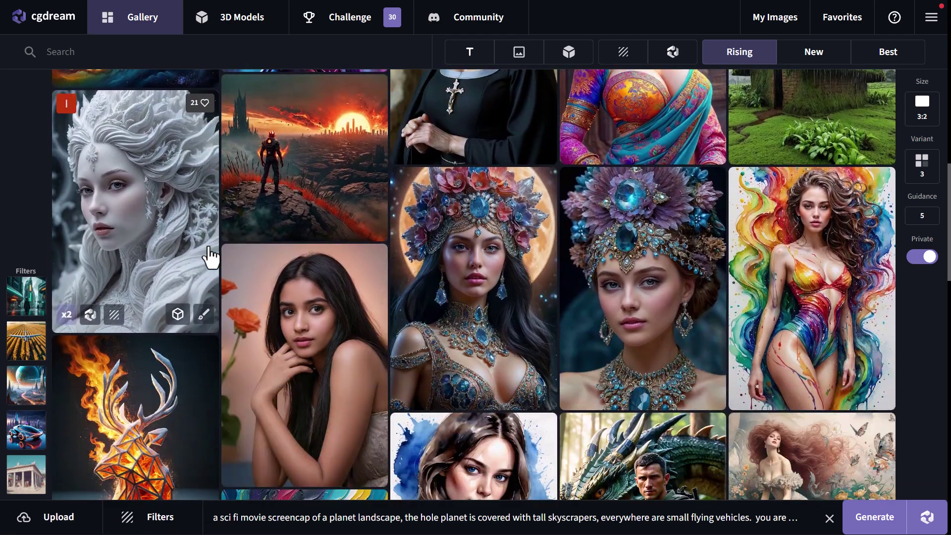
{"action": "scroll", "coordinate": [340, 286], "scroll_direction": "up", "scroll_amount": 9}
{"action": "scroll", "coordinate": [329, 312], "scroll_direction": "up", "scroll_amount": 6}
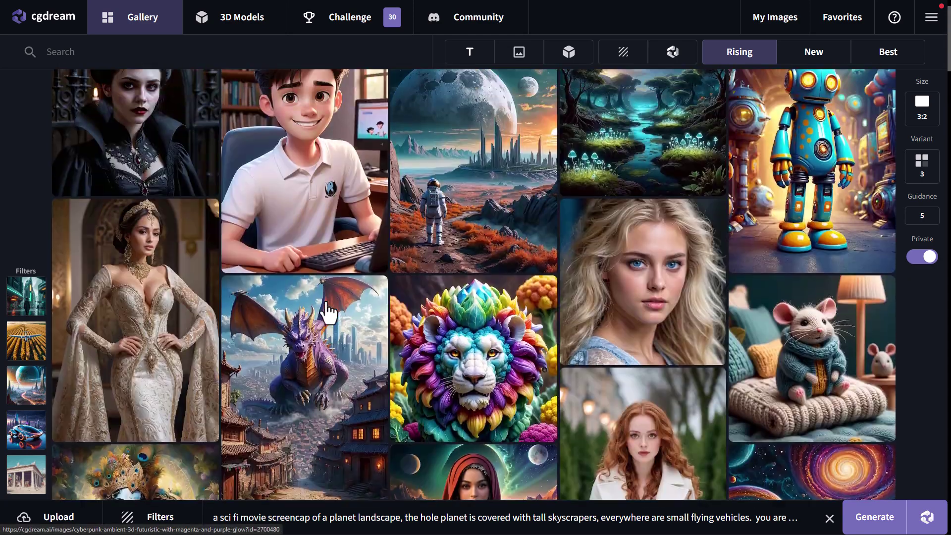
{"action": "left_click", "coordinate": [483, 218]}
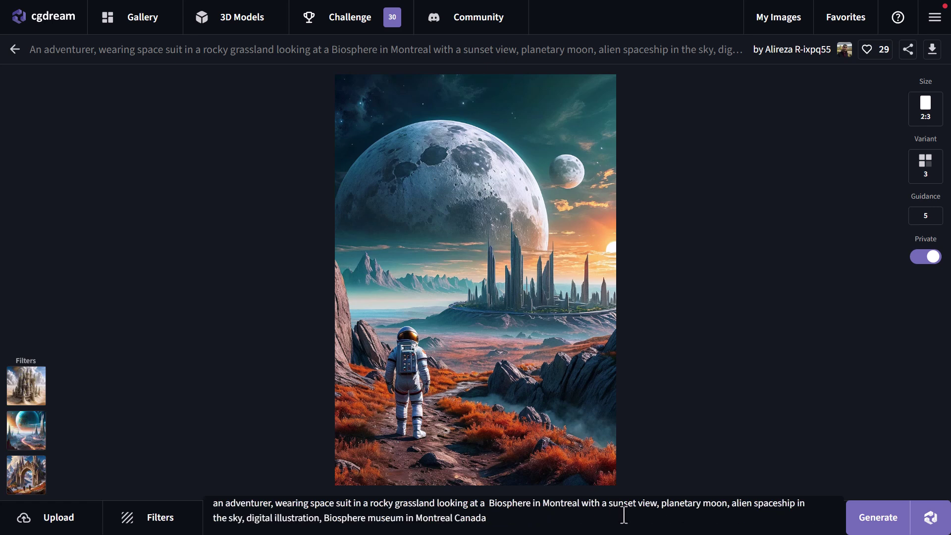
Set the aspect ratio to 16:9 and generate new images from the astronaut picture's prompt and filters
{"action": "mouse_move", "coordinate": [30, 395]}
{"action": "left_click", "coordinate": [919, 107]}
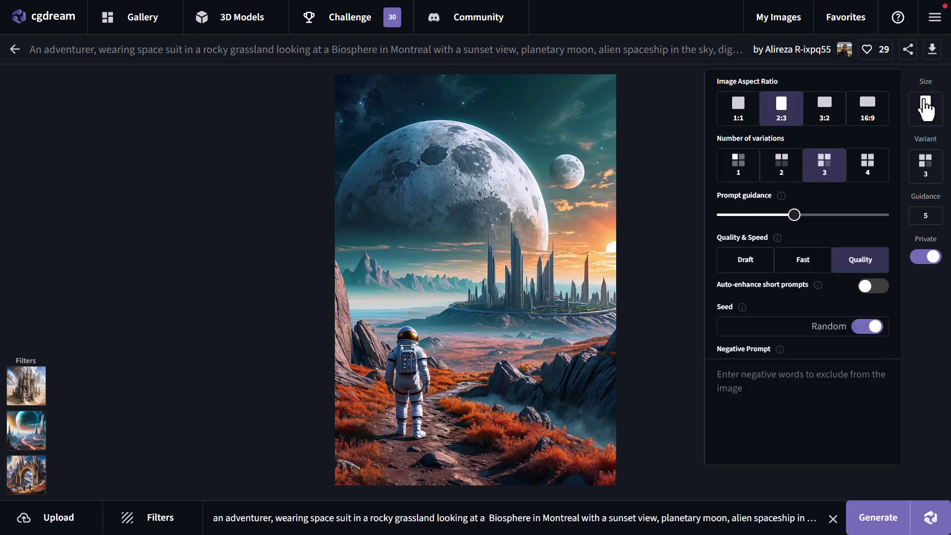
{"action": "left_click", "coordinate": [875, 111]}
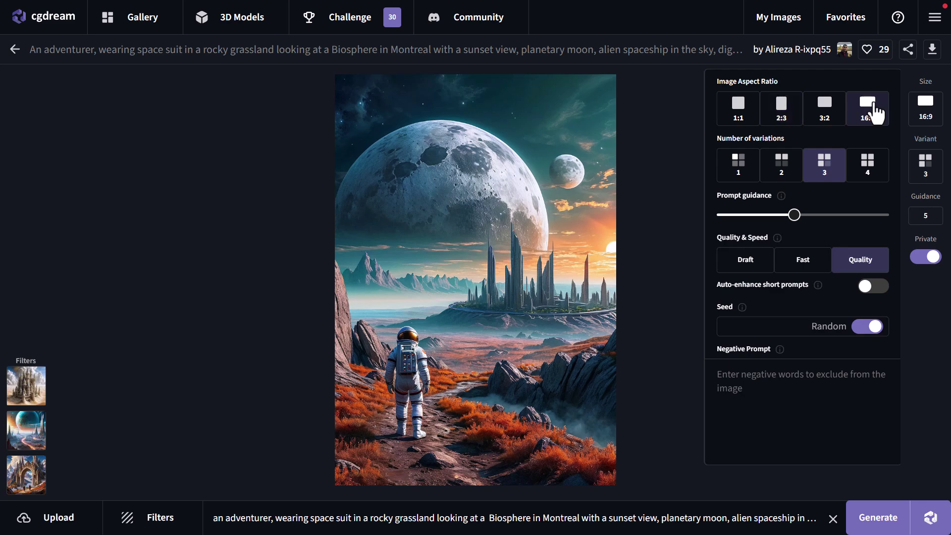
{"action": "left_click", "coordinate": [897, 525]}
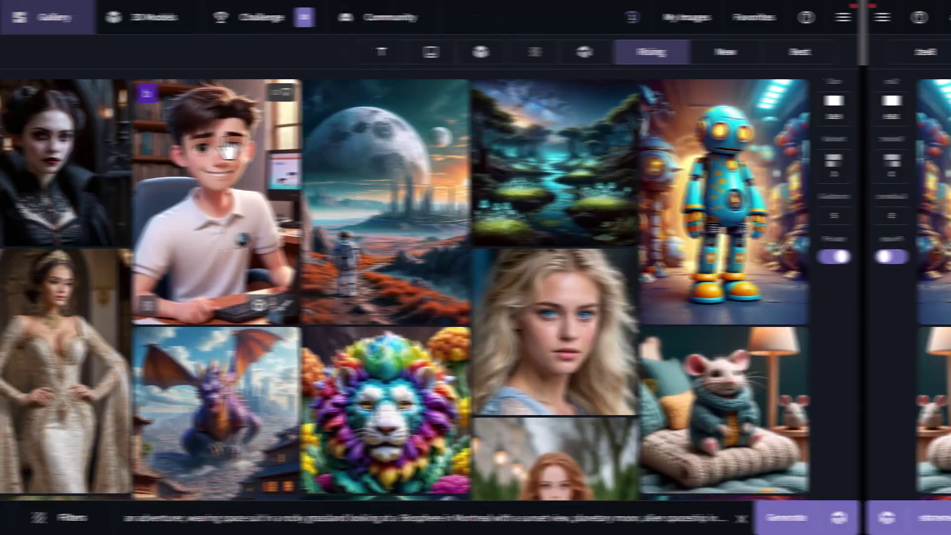
Like the astronaut image and the burning geometric stag image in the Gallery
{"action": "scroll", "coordinate": [290, 202], "scroll_direction": "up", "scroll_amount": 3}
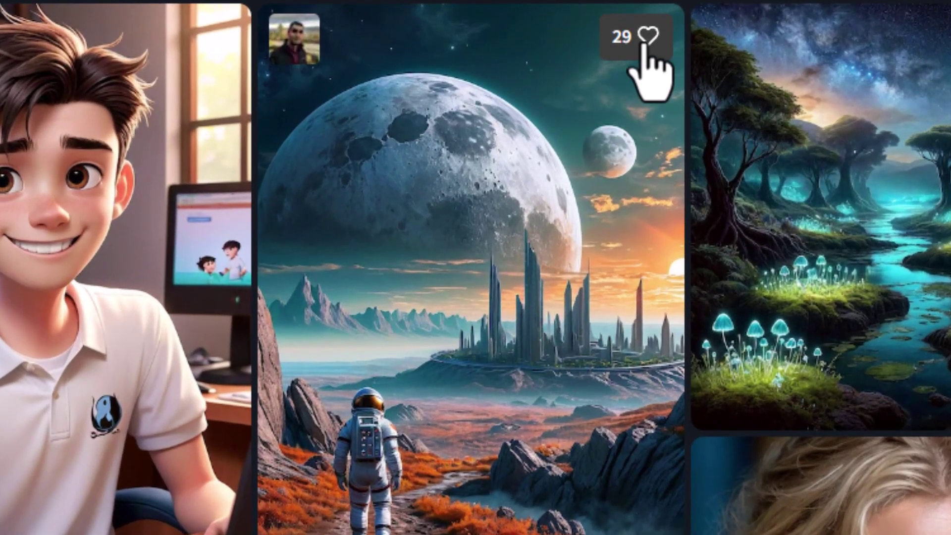
{"action": "left_click", "coordinate": [644, 45]}
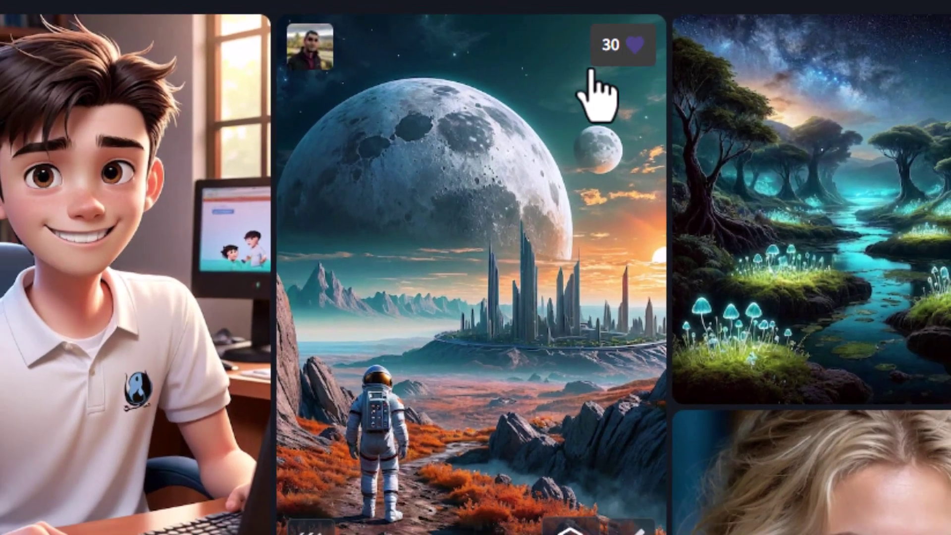
{"action": "scroll", "coordinate": [451, 238], "scroll_direction": "down", "scroll_amount": 6}
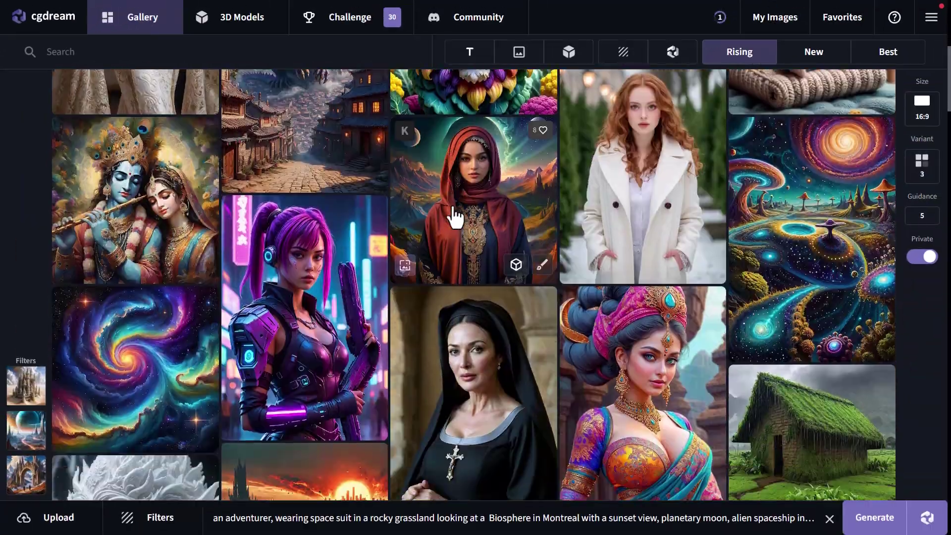
{"action": "scroll", "coordinate": [451, 246], "scroll_direction": "down", "scroll_amount": 4}
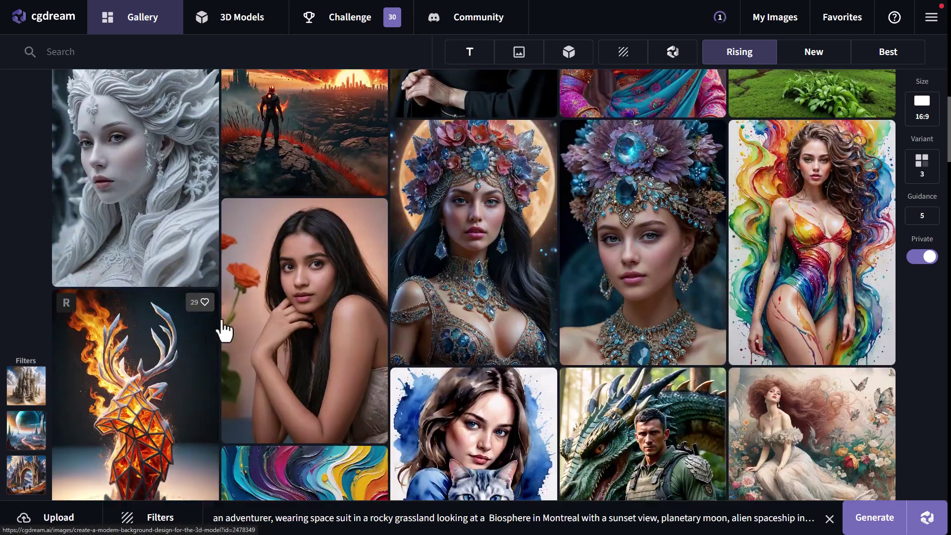
{"action": "left_click", "coordinate": [196, 336]}
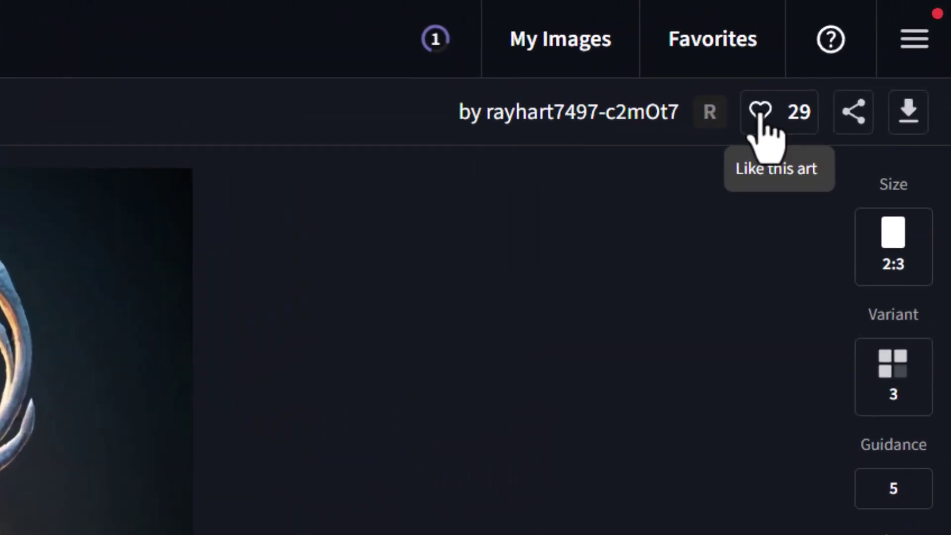
{"action": "left_click", "coordinate": [866, 50]}
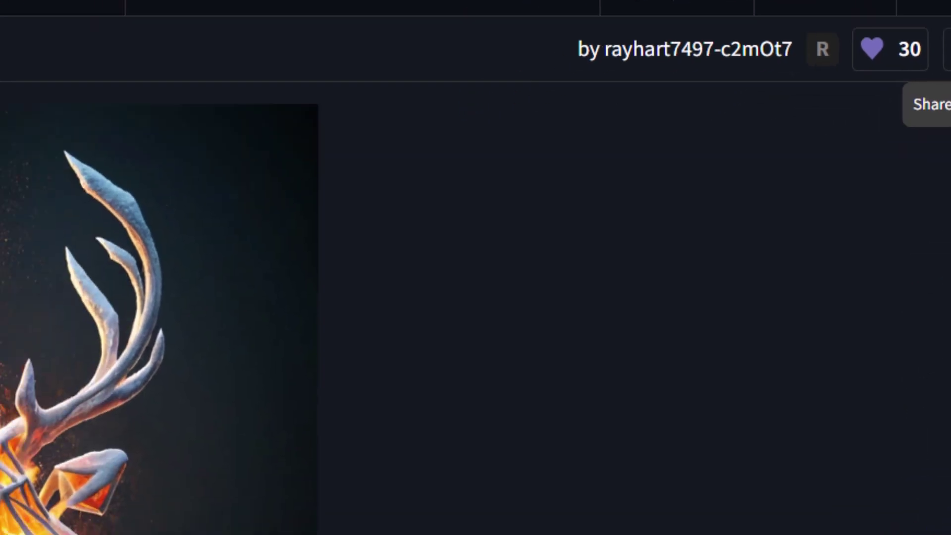
Check the stag image's sharing options, and open the stag image from Favorites
{"action": "left_click", "coordinate": [853, 114]}
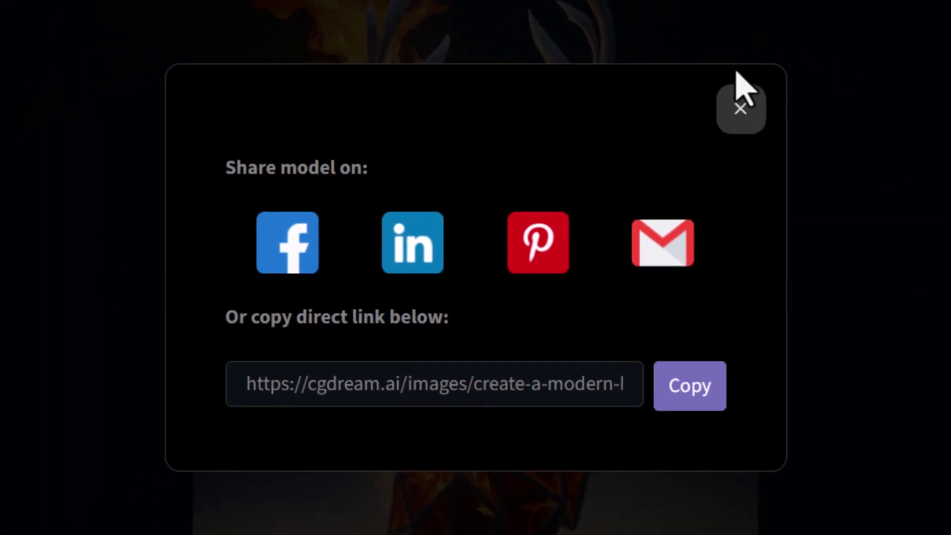
{"action": "left_click", "coordinate": [741, 109]}
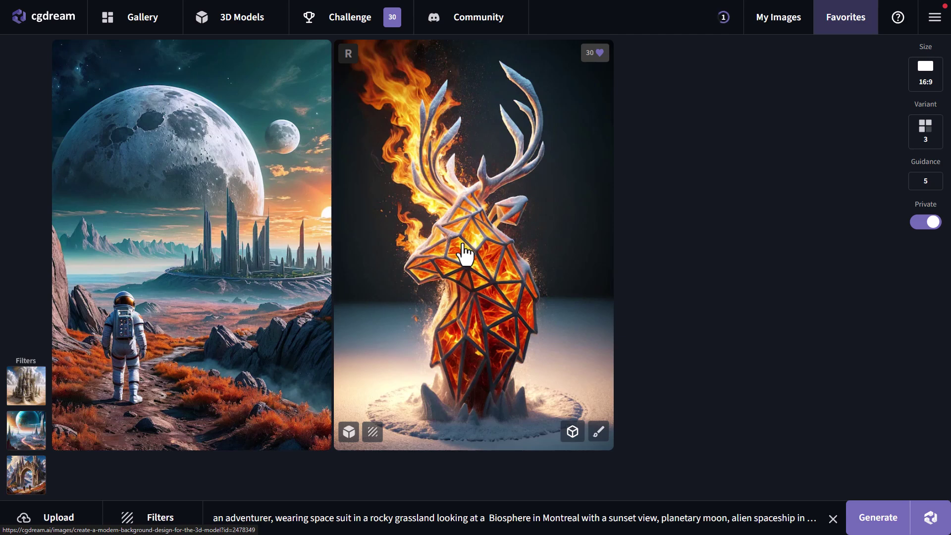
{"action": "left_click", "coordinate": [455, 158]}
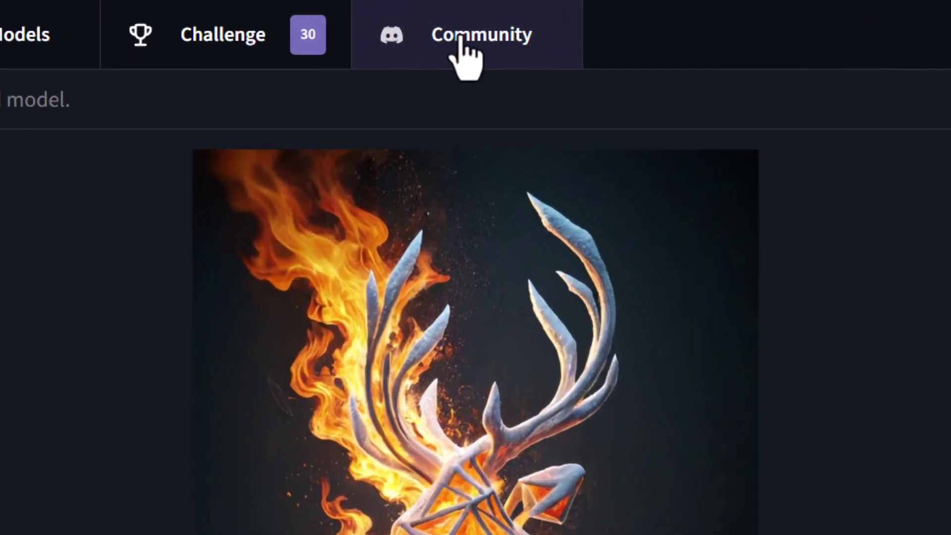
Join the CGDream.ai community server on Discord and look through its channel list
{"action": "left_click", "coordinate": [461, 39]}
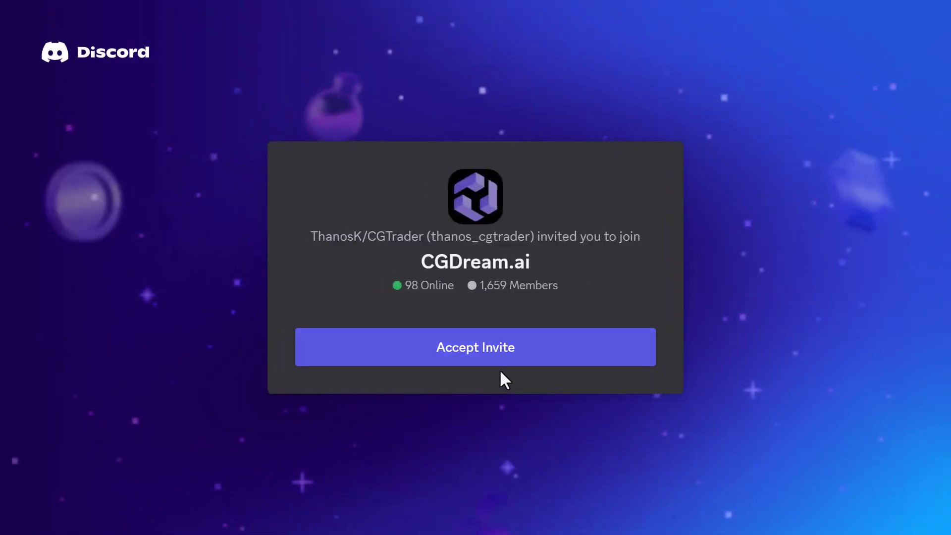
{"action": "left_click", "coordinate": [492, 355]}
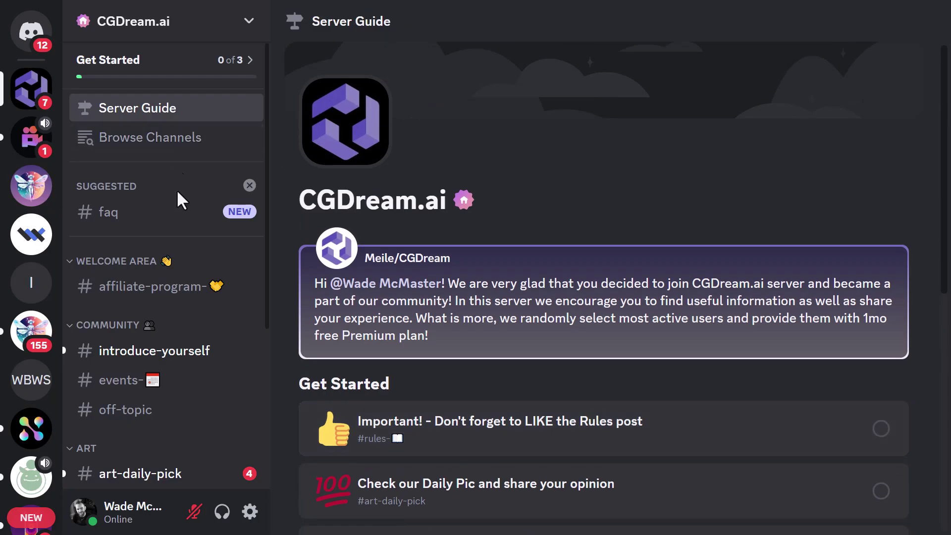
{"action": "scroll", "coordinate": [138, 272], "scroll_direction": "down", "scroll_amount": 5}
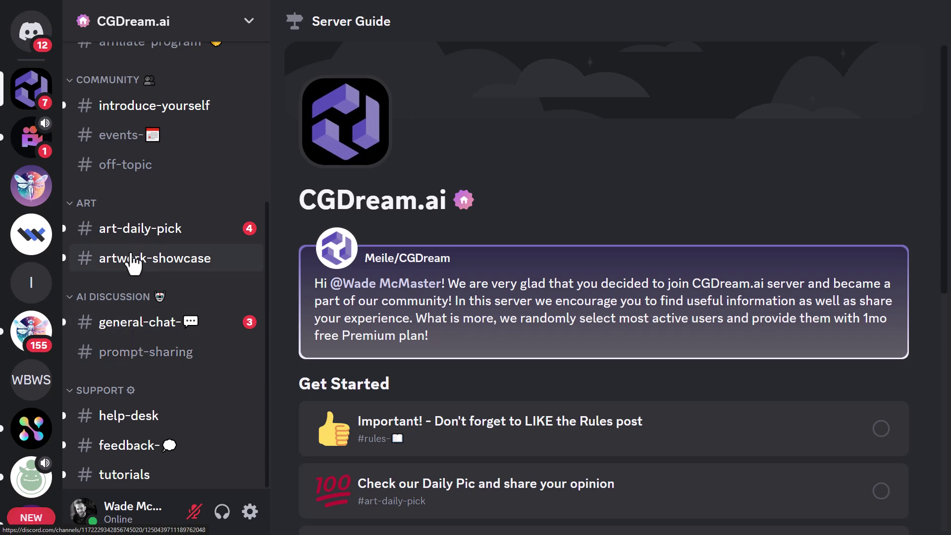
{"action": "scroll", "coordinate": [132, 263], "scroll_direction": "up", "scroll_amount": 2}
{"action": "scroll", "coordinate": [133, 451], "scroll_direction": "down", "scroll_amount": 2}
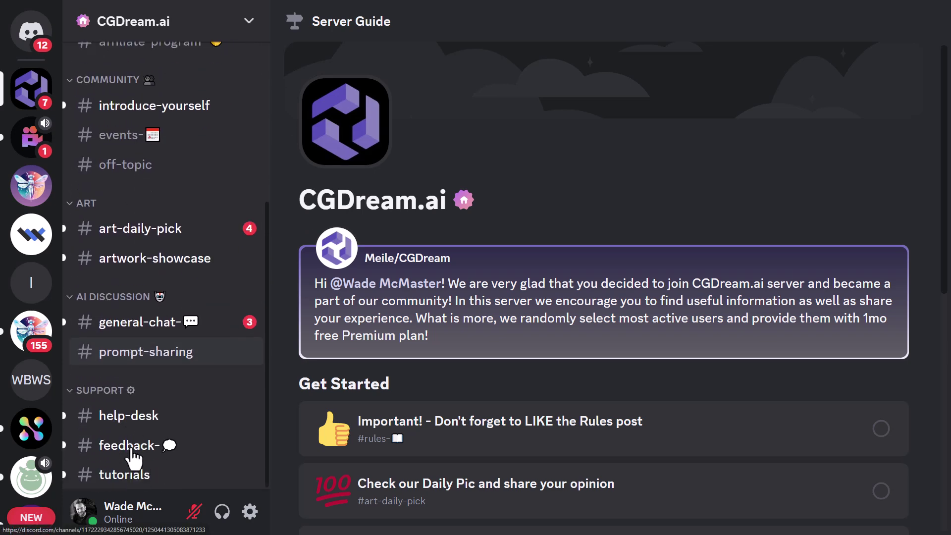
{"action": "scroll", "coordinate": [102, 153], "scroll_direction": "up", "scroll_amount": 5}
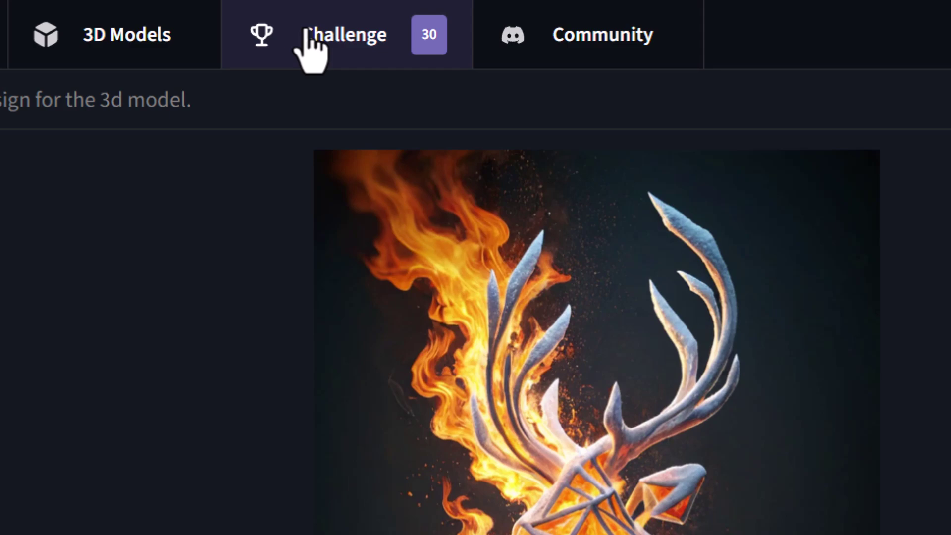
Open the CGDream challenge's rules and prizes and read the description and participation instructions
{"action": "left_click", "coordinate": [311, 47]}
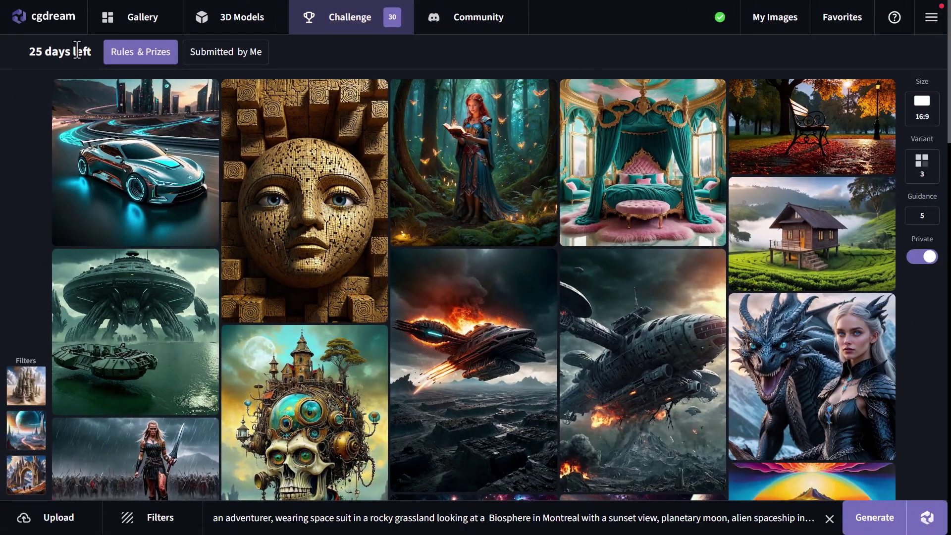
{"action": "left_click", "coordinate": [155, 66]}
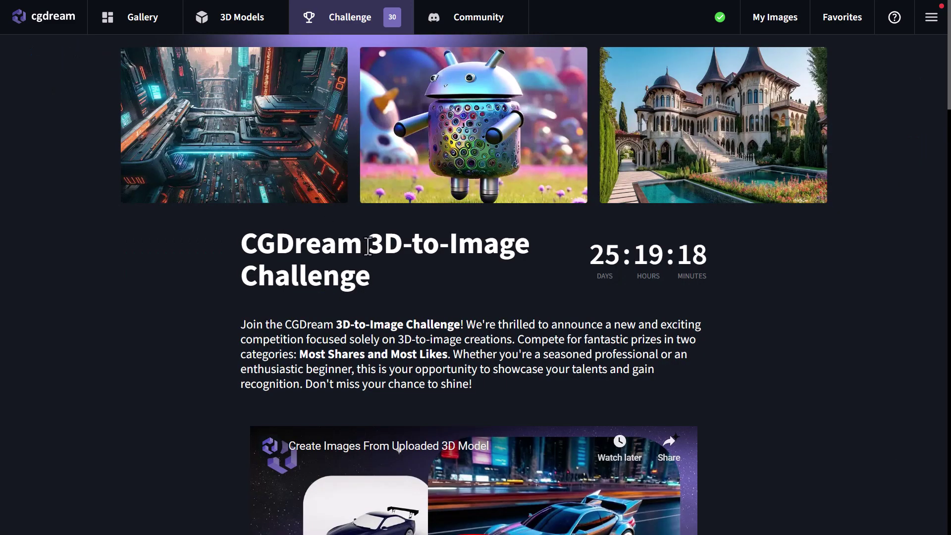
{"action": "scroll", "coordinate": [258, 250], "scroll_direction": "down", "scroll_amount": 4}
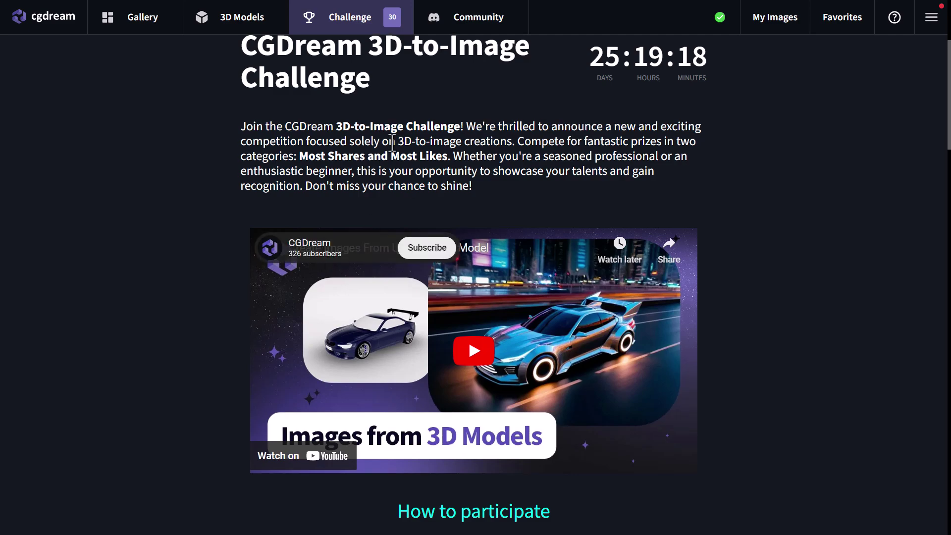
{"action": "scroll", "coordinate": [327, 183], "scroll_direction": "down", "scroll_amount": 5}
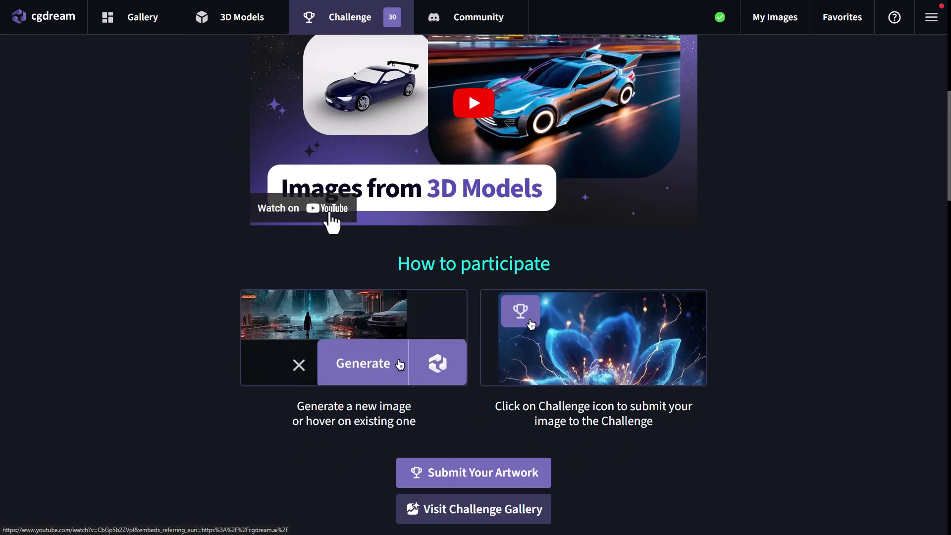
{"action": "scroll", "coordinate": [397, 248], "scroll_direction": "down", "scroll_amount": 4}
{"action": "scroll", "coordinate": [456, 286], "scroll_direction": "up", "scroll_amount": 10}
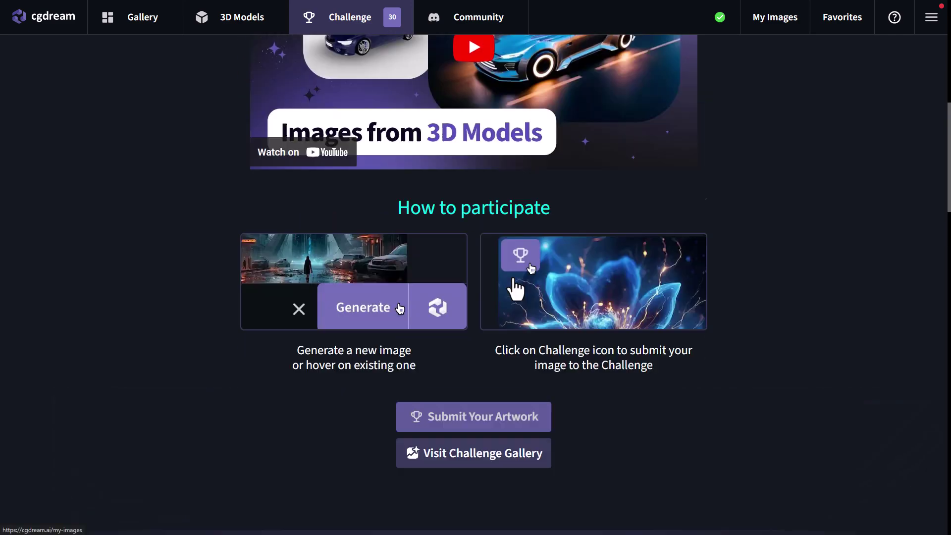
Open the personal collection of generated images and look through its earlier images and 3D model results
{"action": "scroll", "coordinate": [515, 289], "scroll_direction": "up", "scroll_amount": 2}
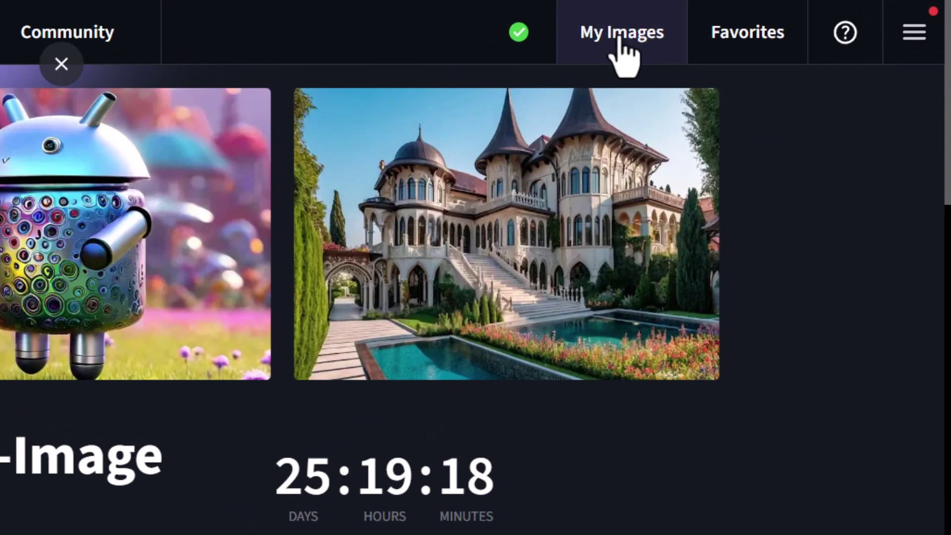
{"action": "left_click", "coordinate": [623, 36]}
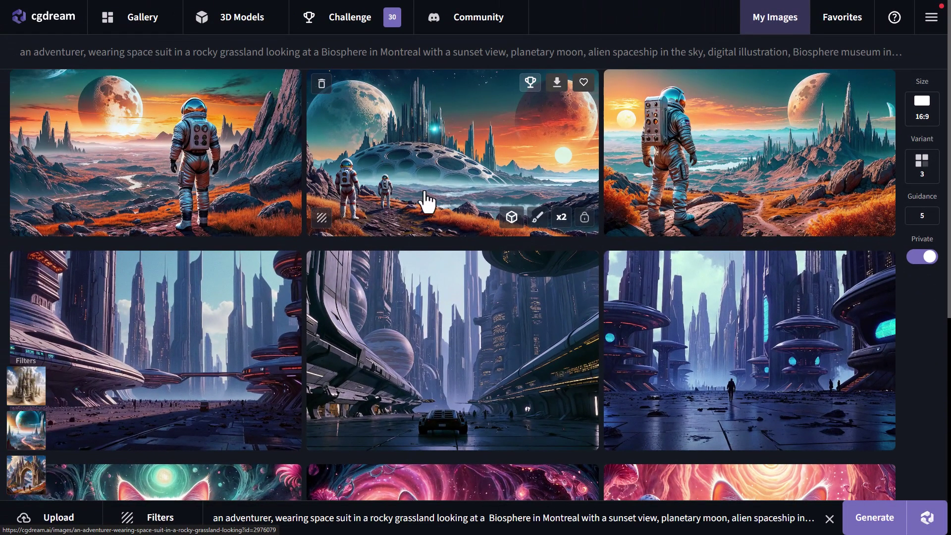
{"action": "scroll", "coordinate": [421, 201], "scroll_direction": "down", "scroll_amount": 15}
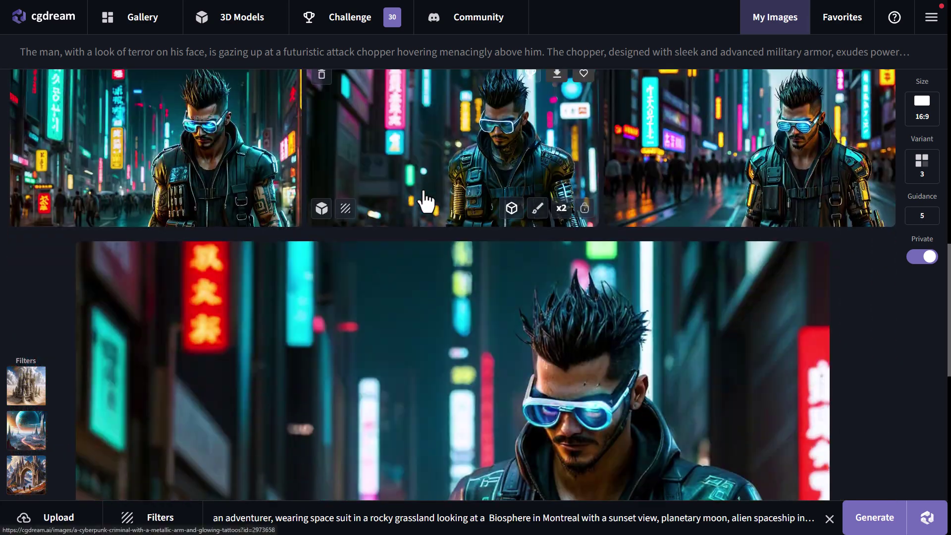
{"action": "scroll", "coordinate": [426, 201], "scroll_direction": "down", "scroll_amount": 15}
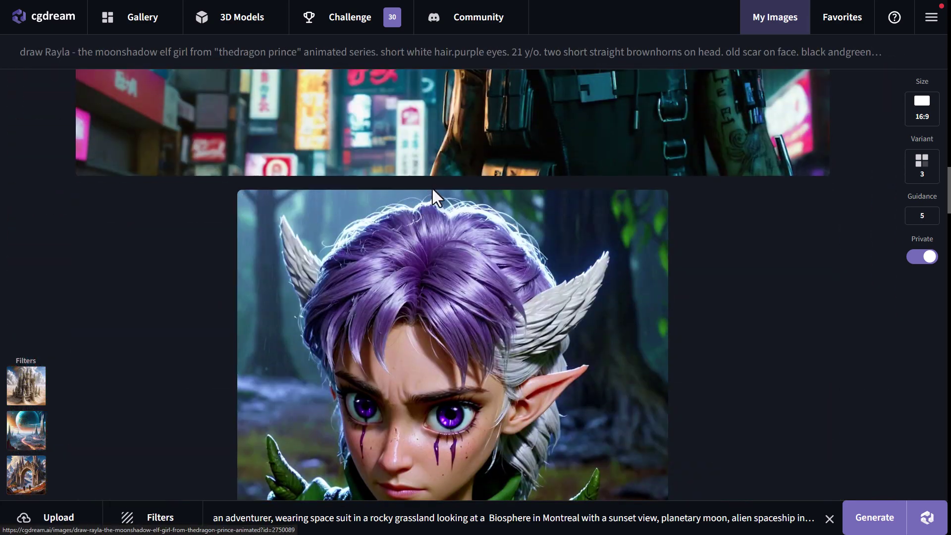
{"action": "scroll", "coordinate": [436, 255], "scroll_direction": "up", "scroll_amount": 10}
{"action": "scroll", "coordinate": [436, 254], "scroll_direction": "down", "scroll_amount": 5}
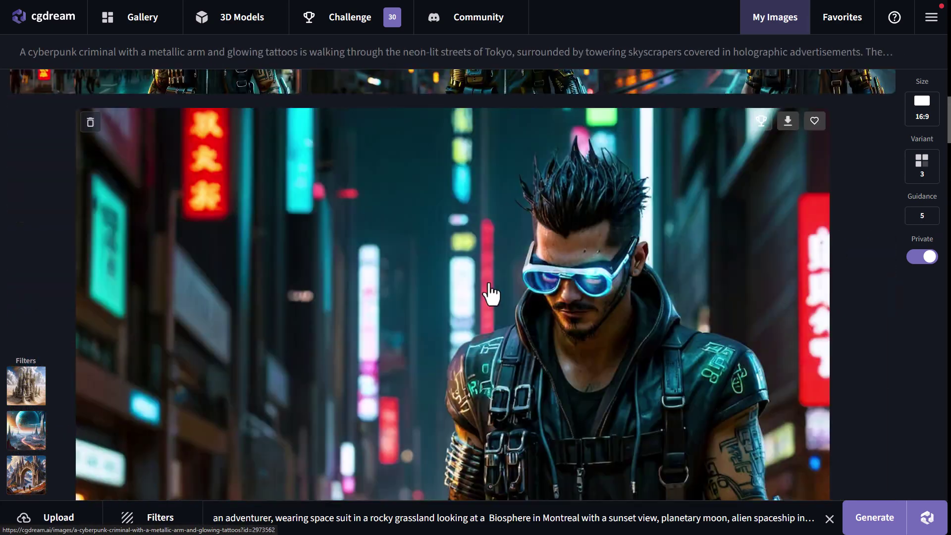
{"action": "scroll", "coordinate": [496, 273], "scroll_direction": "down", "scroll_amount": 12}
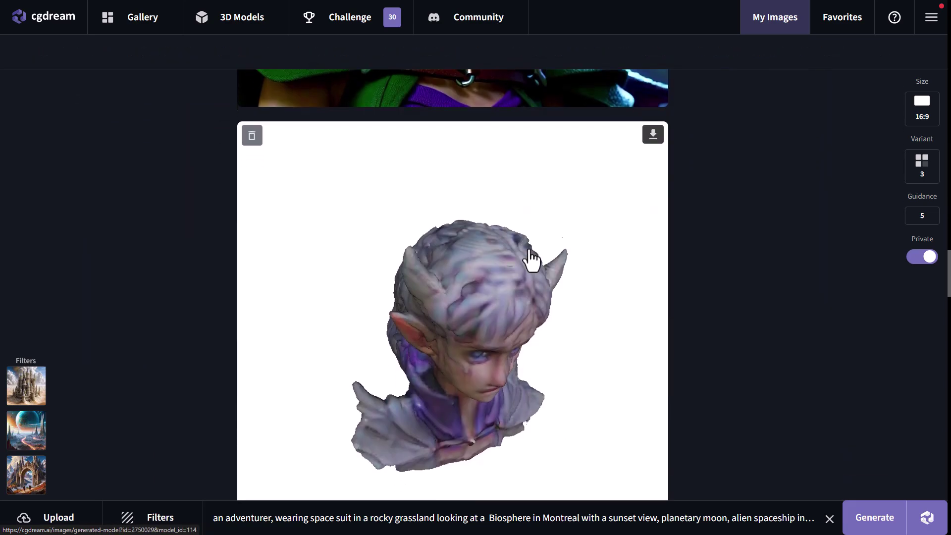
{"action": "scroll", "coordinate": [467, 213], "scroll_direction": "up", "scroll_amount": 5}
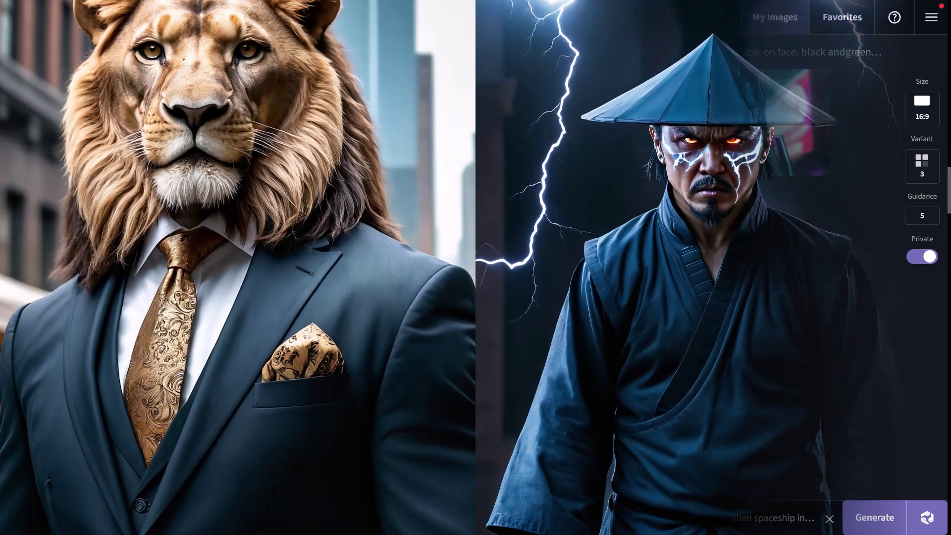